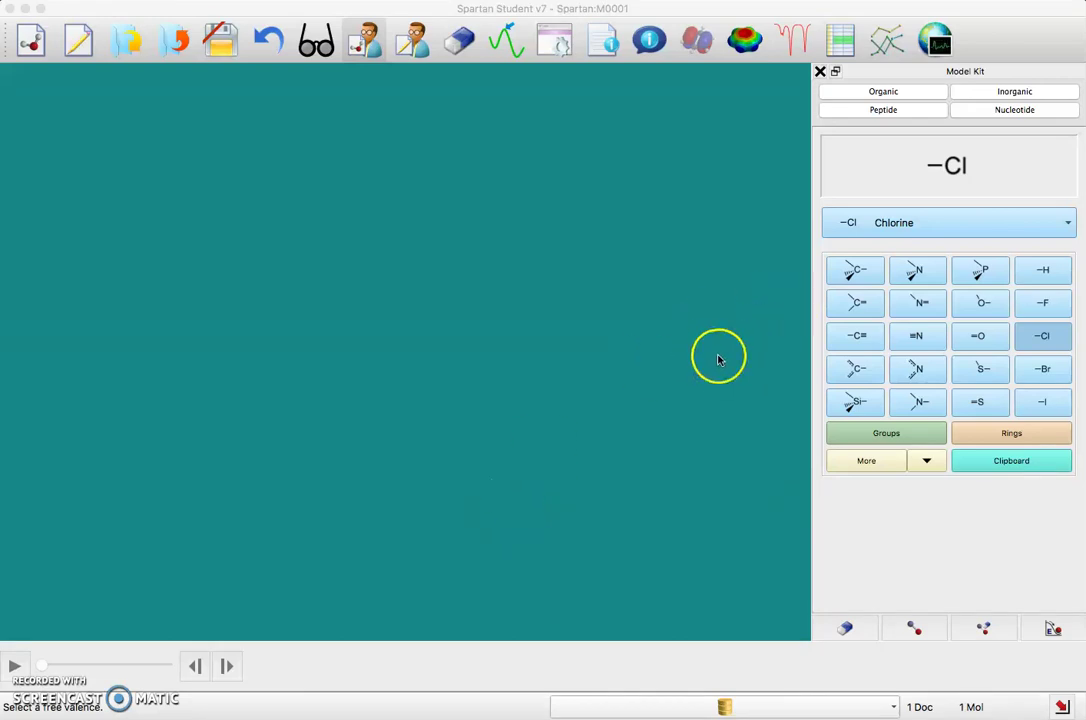
# - Place an sp3 carbon and bond a chlorine to its right valence, making CH3Cl
pyautogui.click(842, 274)
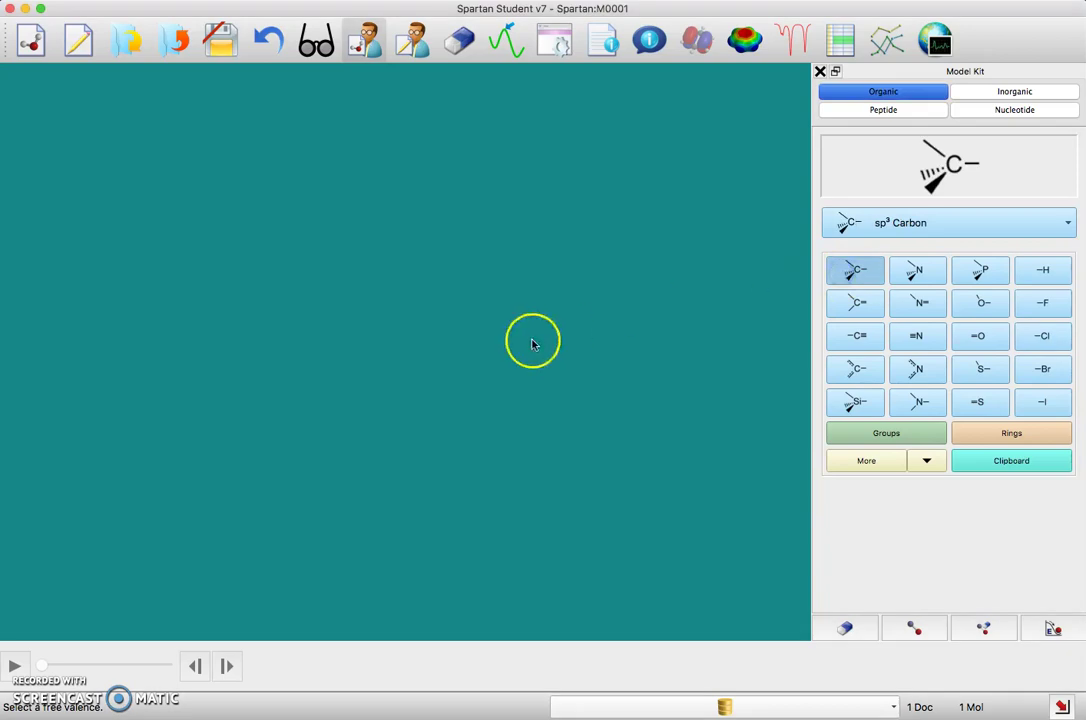
pyautogui.click(384, 358)
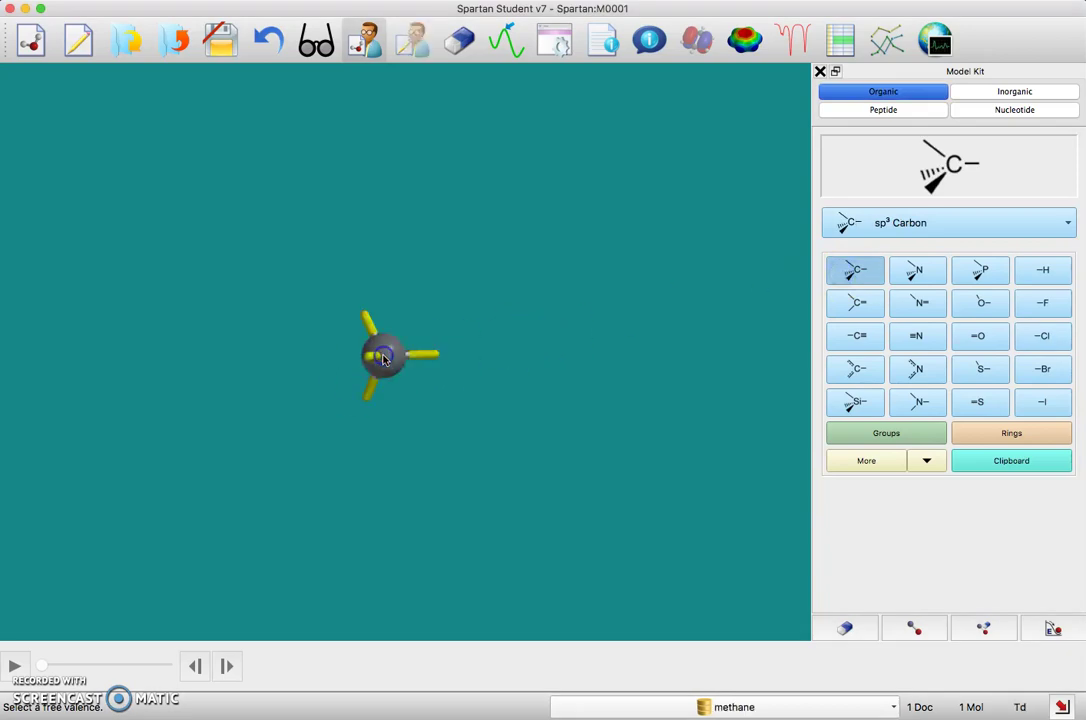
pyautogui.click(1046, 338)
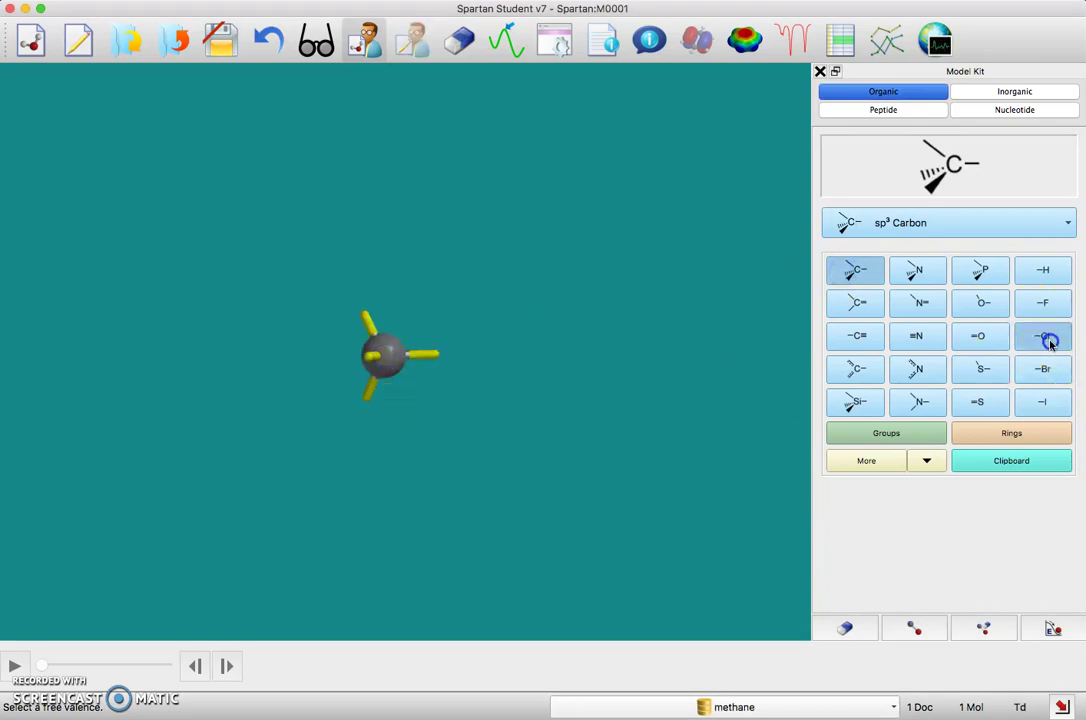
pyautogui.click(434, 357)
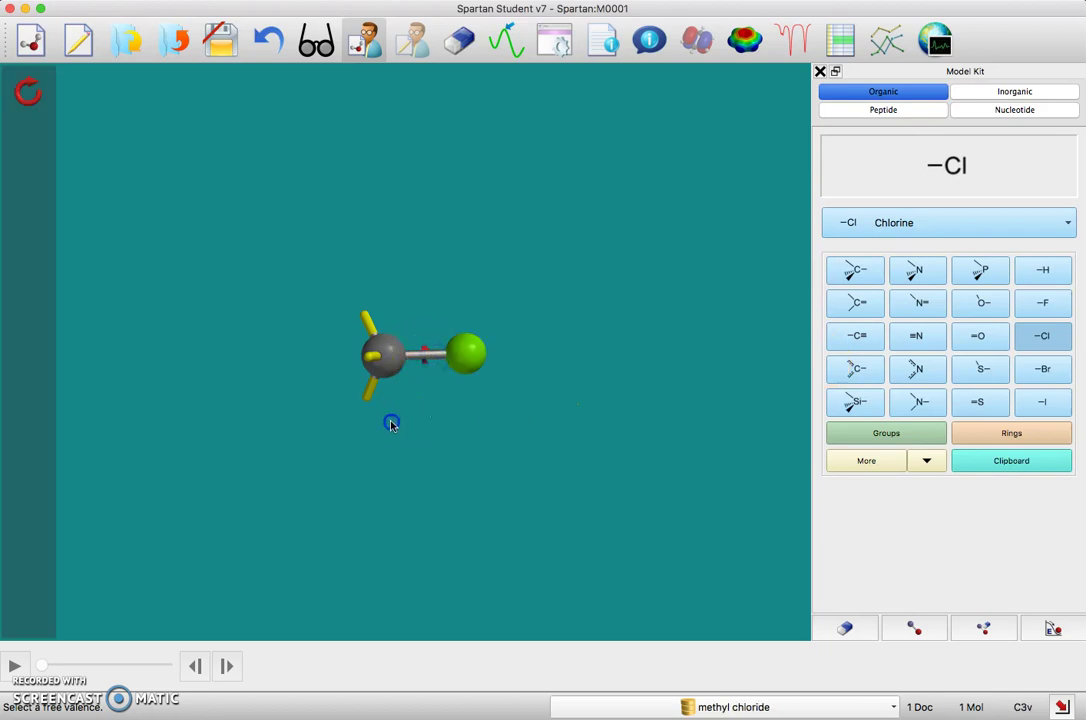
pyautogui.moveTo(391, 422); pyautogui.dragTo(388, 393)
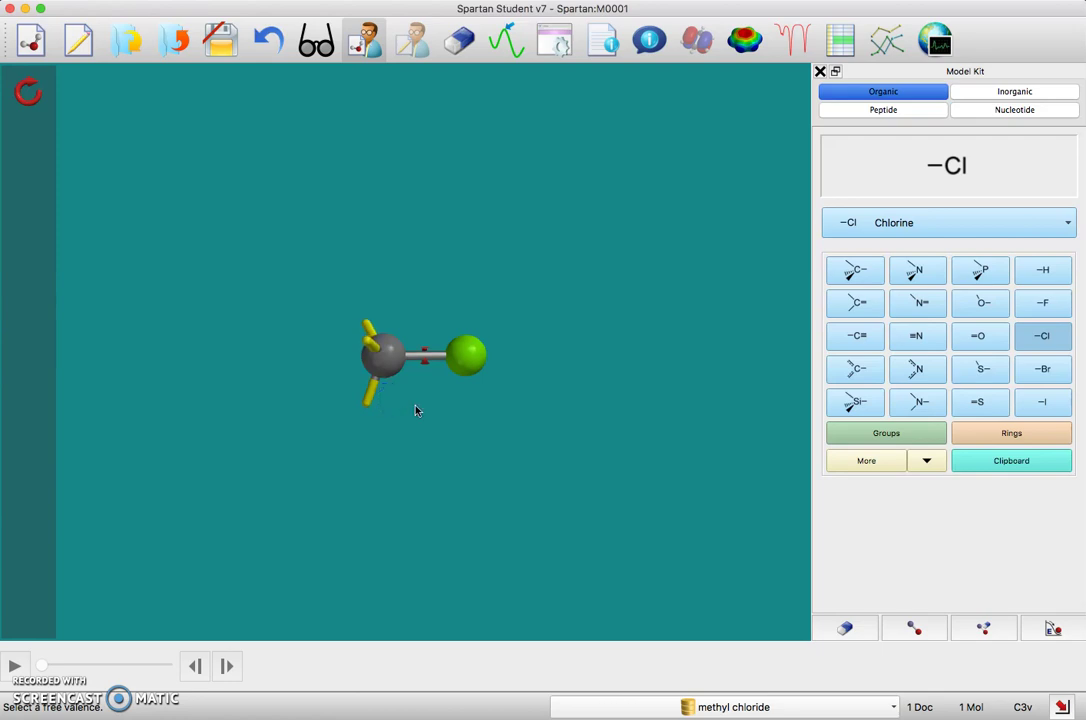
pyautogui.click(354, 395)
pyautogui.click(458, 388)
pyautogui.click(446, 400)
# - Add a lone chlorine left of CH3Cl, delete its hydrogen, and minimize to -31.3651 kJ/mol
pyautogui.click(207, 364)
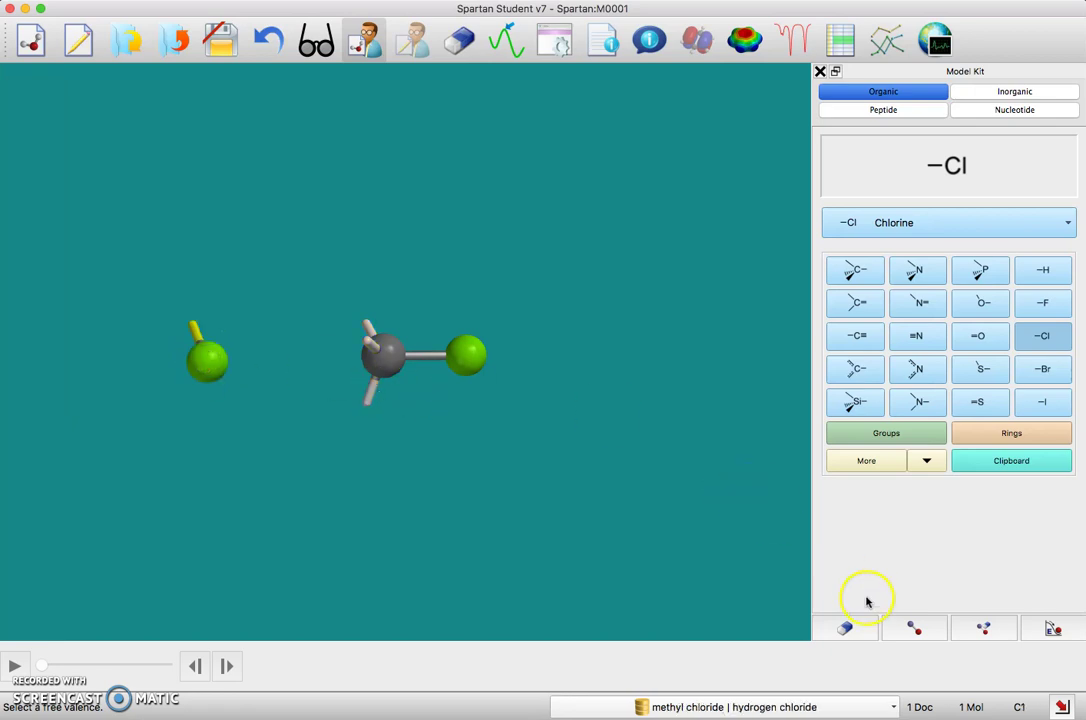
pyautogui.click(846, 627)
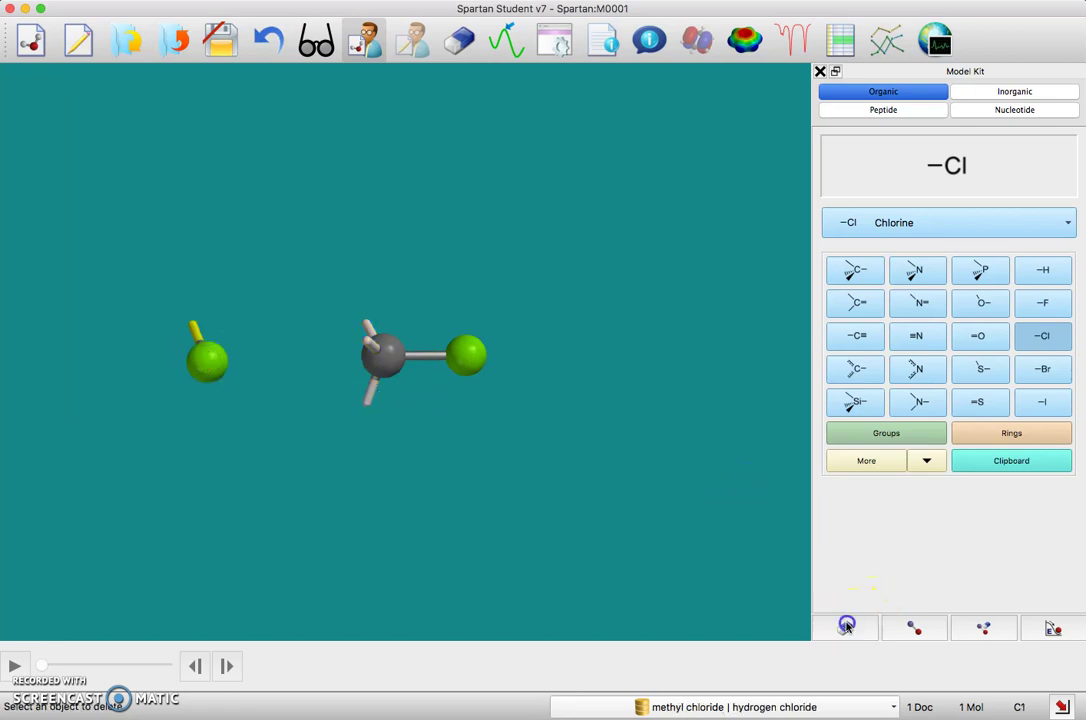
pyautogui.click(193, 333)
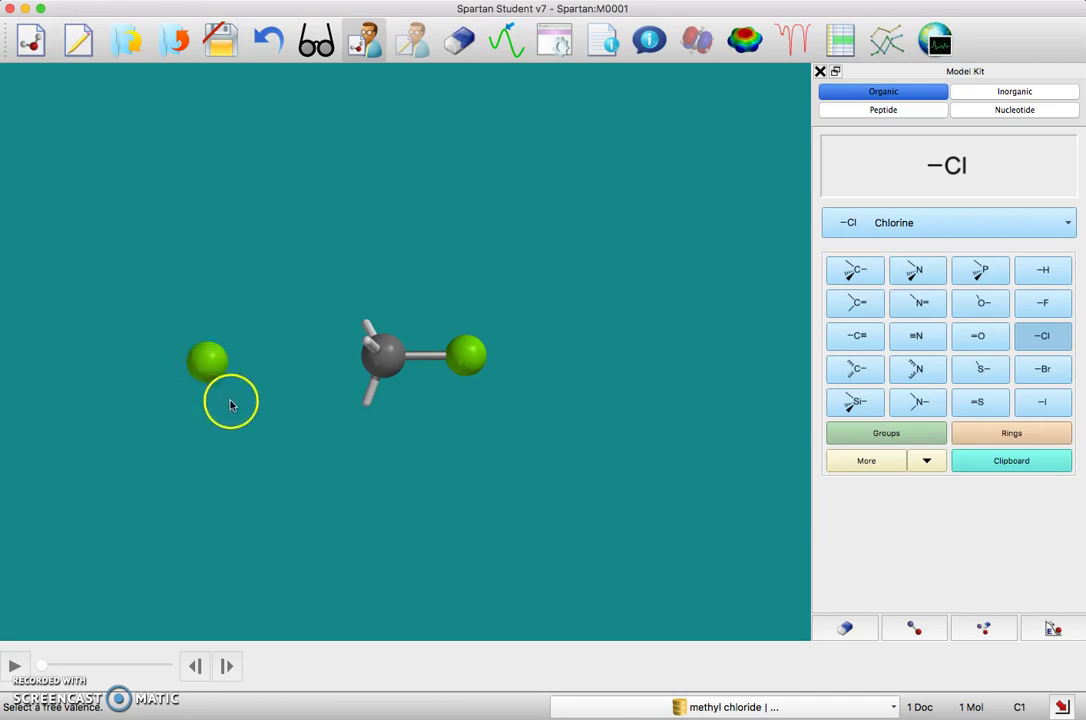
pyautogui.click(1055, 630)
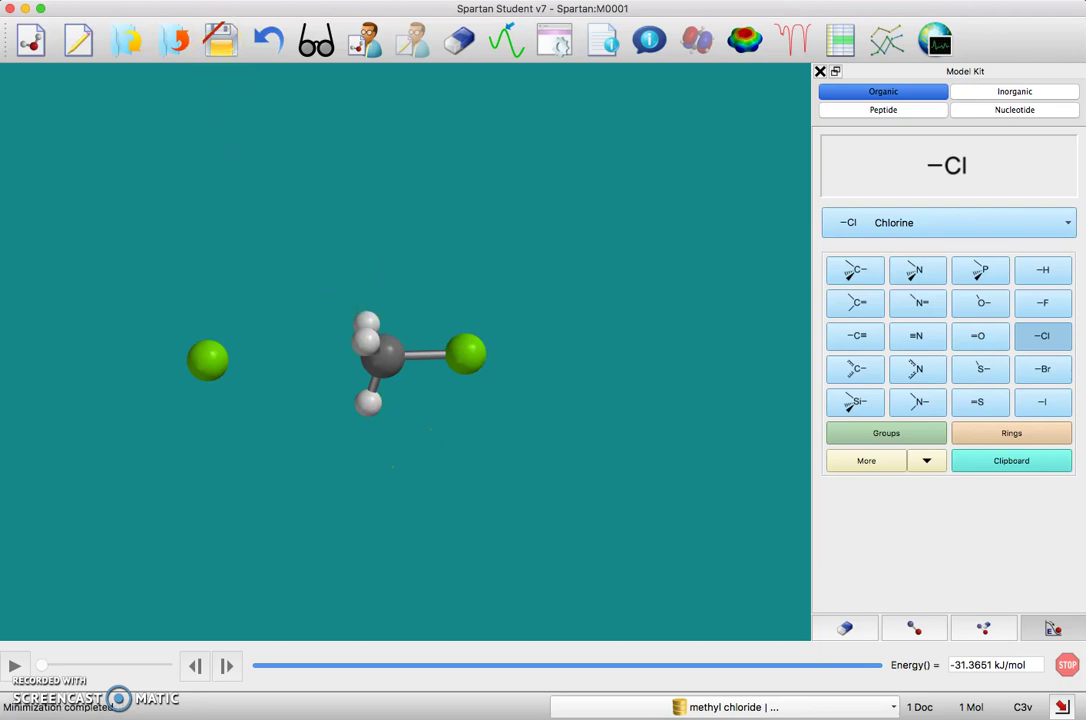
pyautogui.click(215, 0)
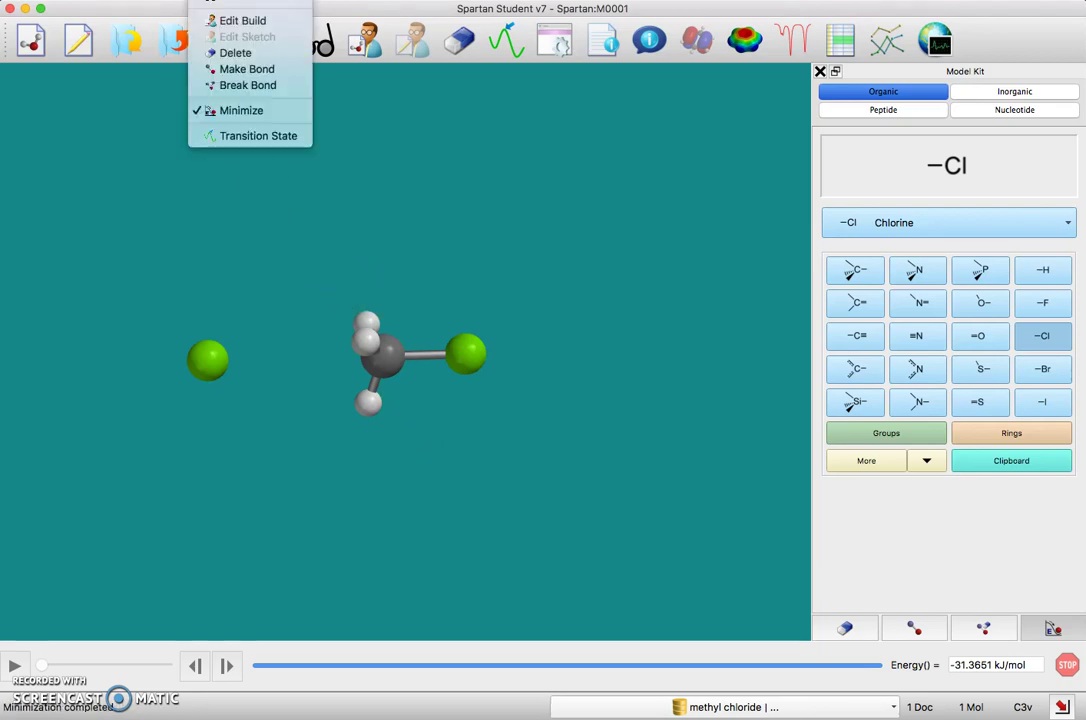
# - Draw reaction arrows from the C–Cl bond toward chlorine and from the lone chlorine toward carbon
pyautogui.click(233, 140)
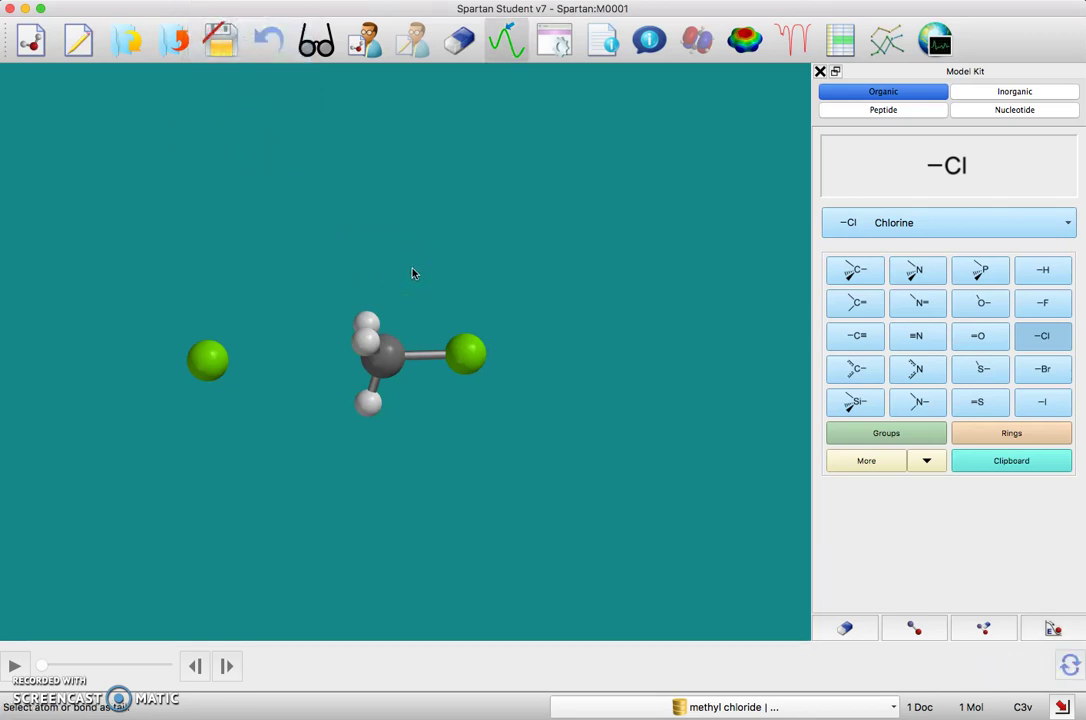
pyautogui.moveTo(416, 314)
pyautogui.mouseDown()
pyautogui.moveTo(422, 356)
pyautogui.moveTo(434, 359)
pyautogui.moveTo(427, 369)
pyautogui.moveTo(431, 356)
pyautogui.moveTo(470, 354)
pyautogui.moveTo(463, 342)
pyautogui.moveTo(473, 349)
pyautogui.moveTo(426, 359)
pyautogui.mouseUp()
pyautogui.click(467, 355)
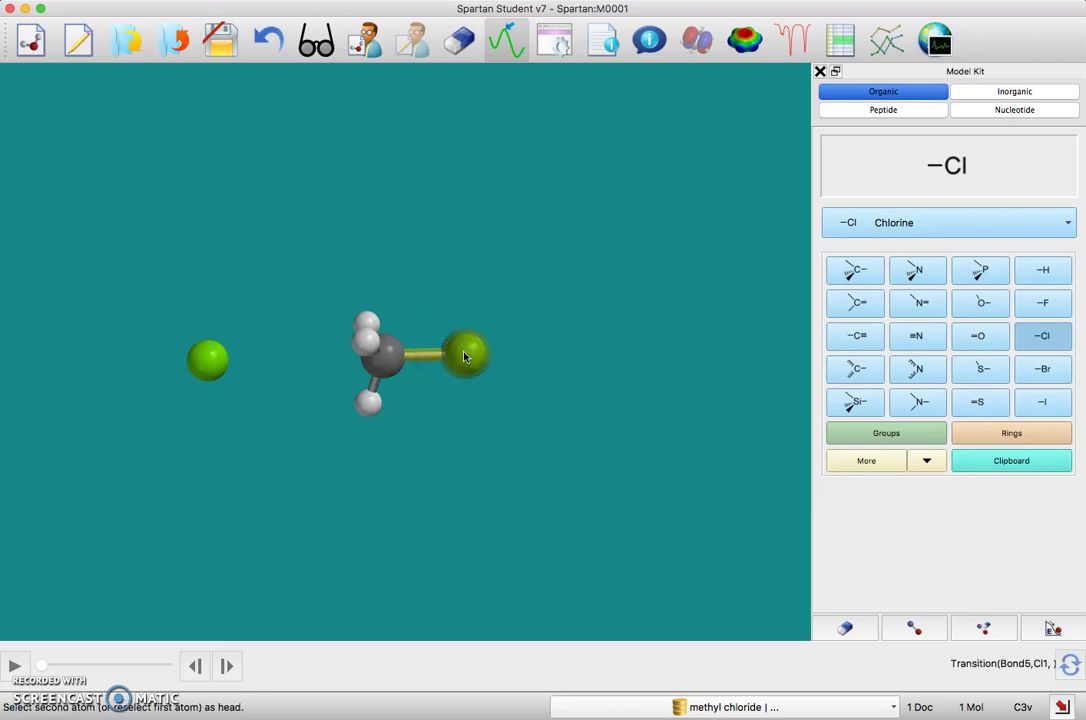
pyautogui.click(464, 357)
pyautogui.click(433, 374)
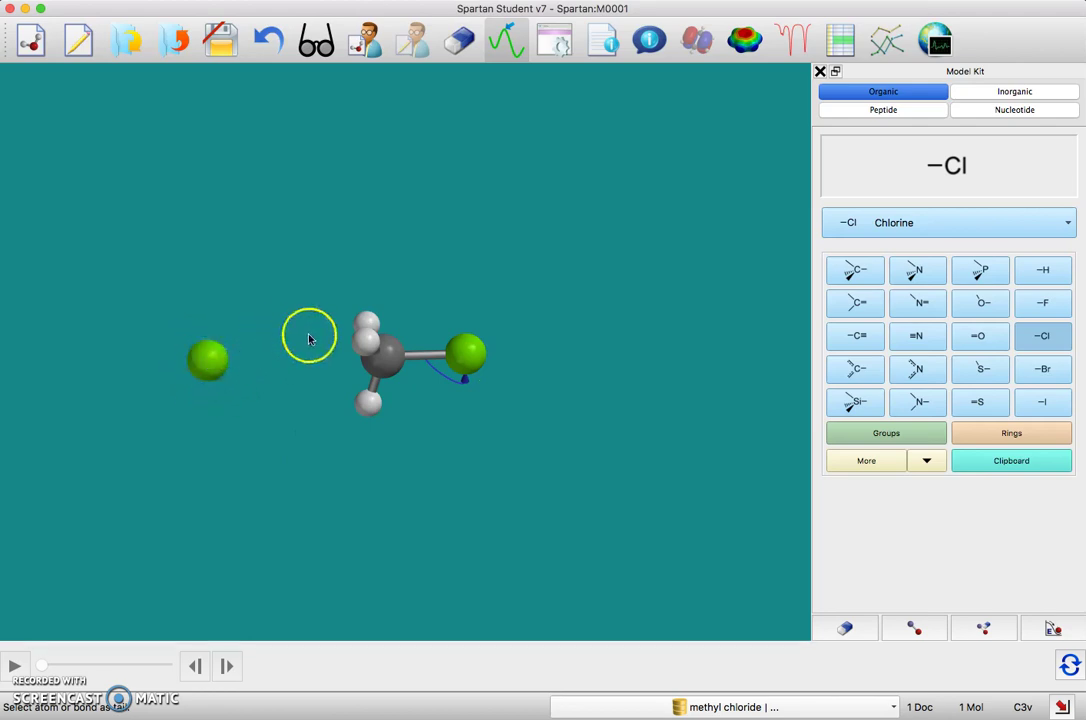
pyautogui.click(207, 366)
pyautogui.click(384, 370)
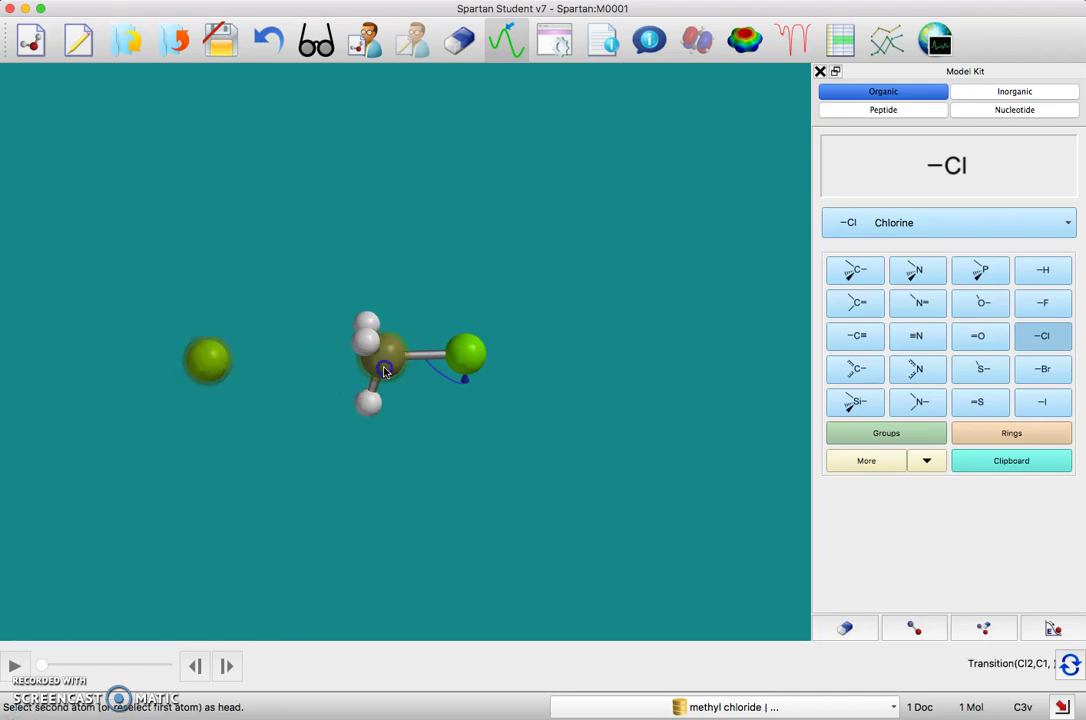
pyautogui.click(208, 362)
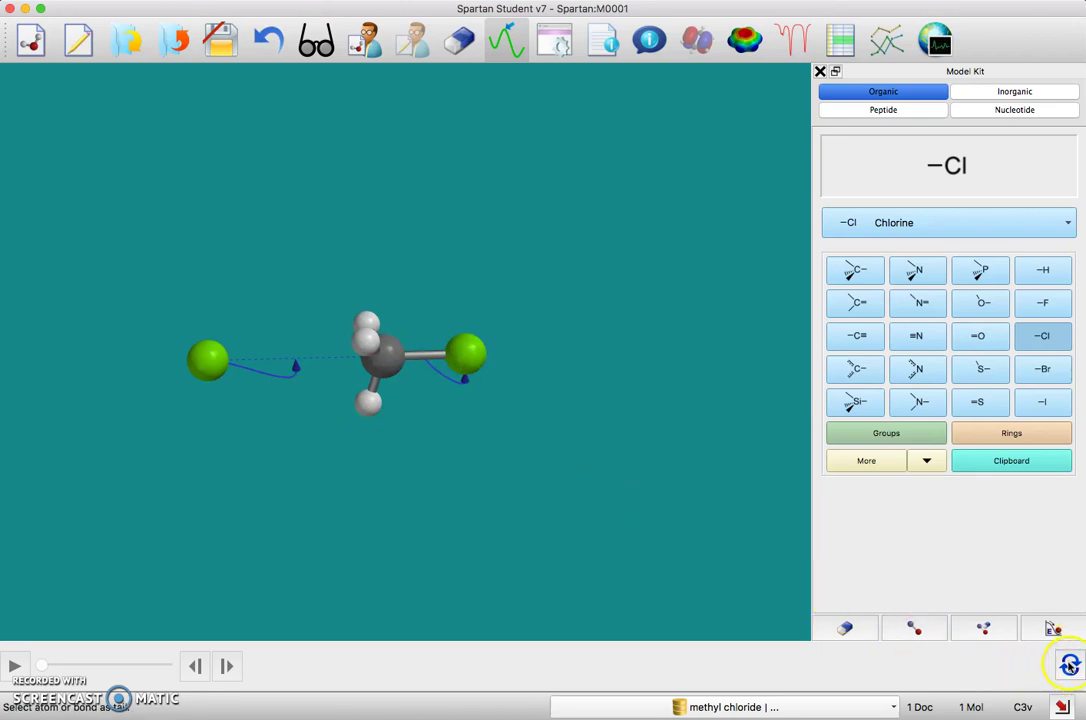
# - Generate the SN2 transition-state structure and rotate it to inspect the flattened CH3 carbon
pyautogui.click(1069, 665)
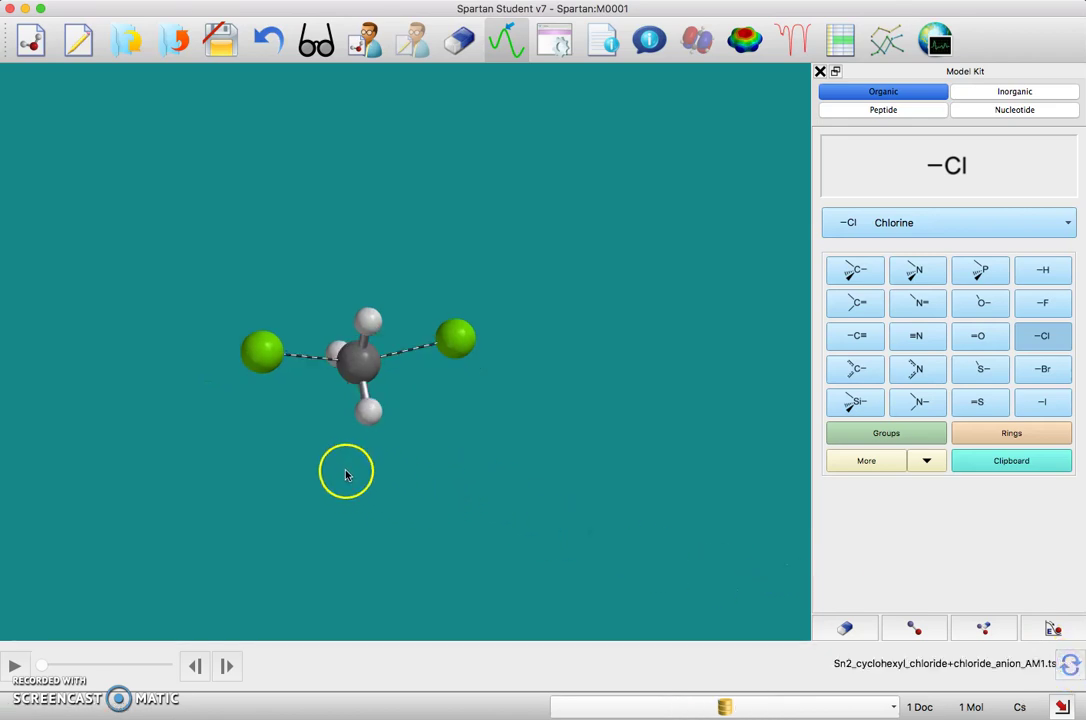
pyautogui.moveTo(334, 476); pyautogui.dragTo(312, 502)
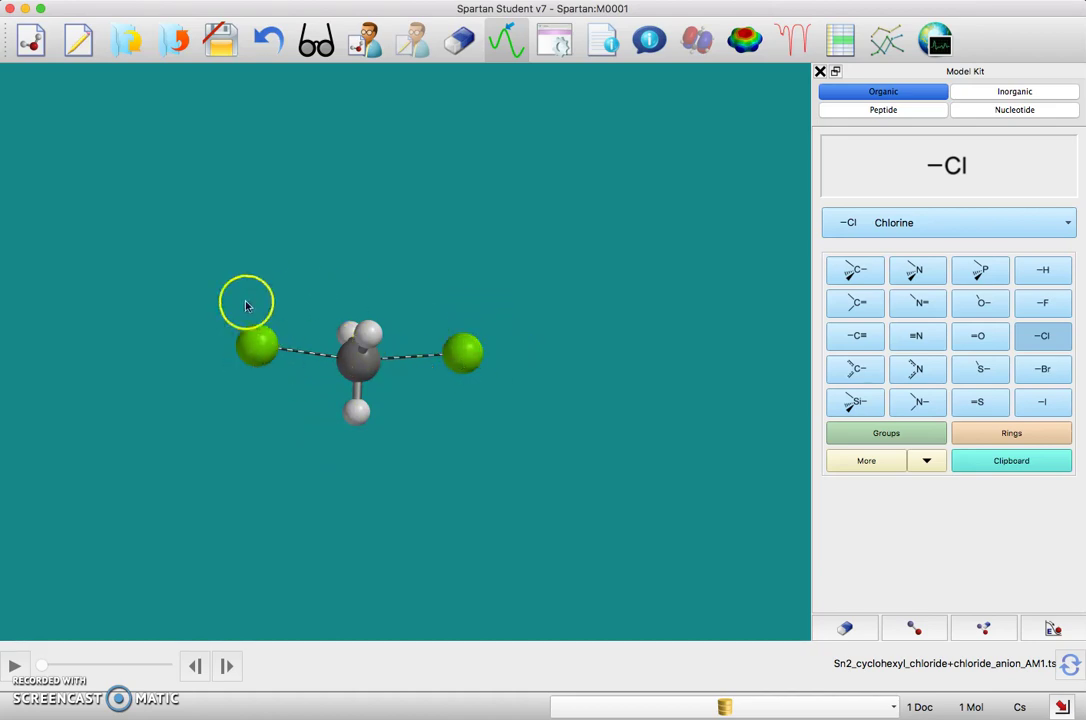
pyautogui.click(253, 377)
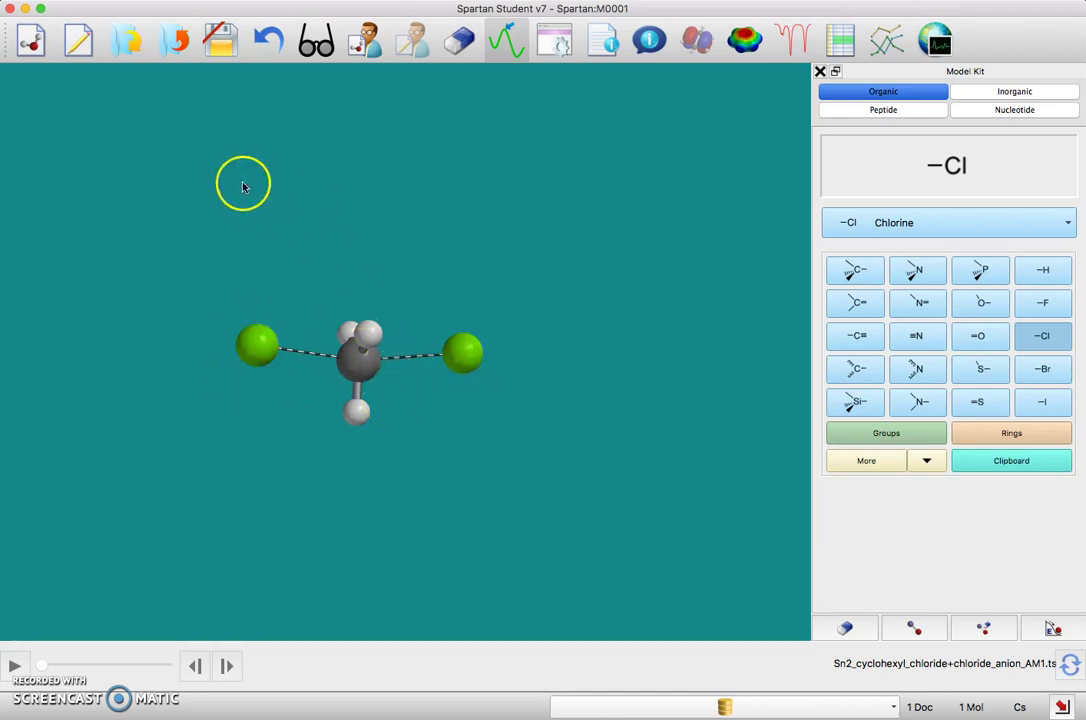
pyautogui.click(174, 1)
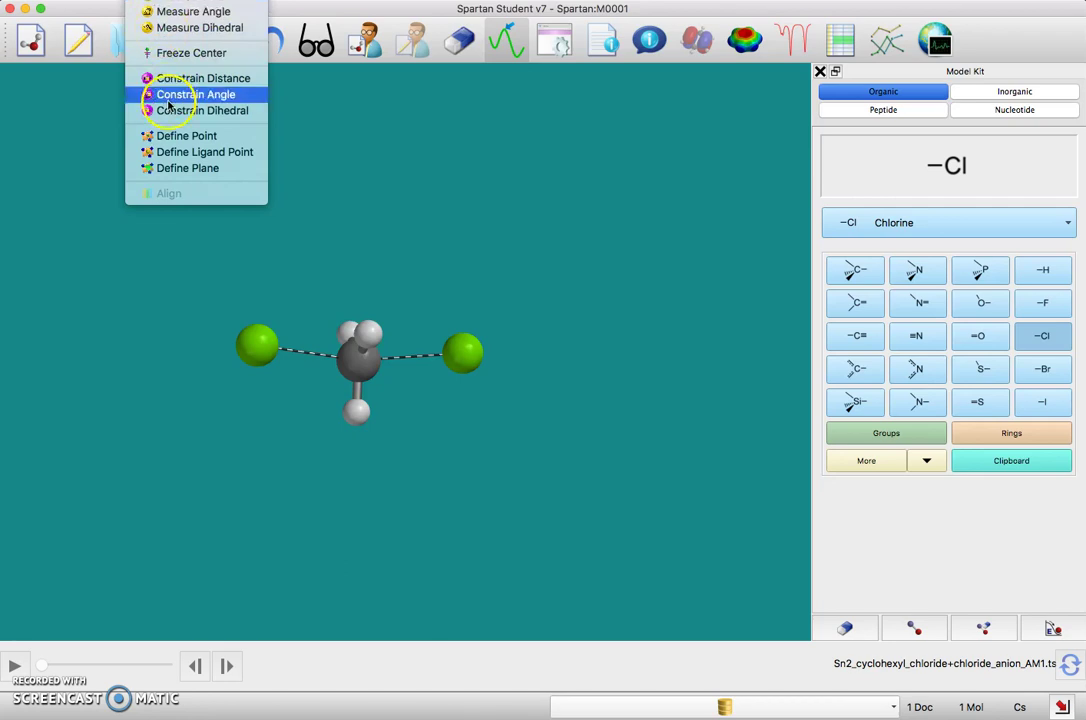
# - Add a distance constraint between the carbon and the right chlorine, locked at 2.265 Å
pyautogui.click(198, 84)
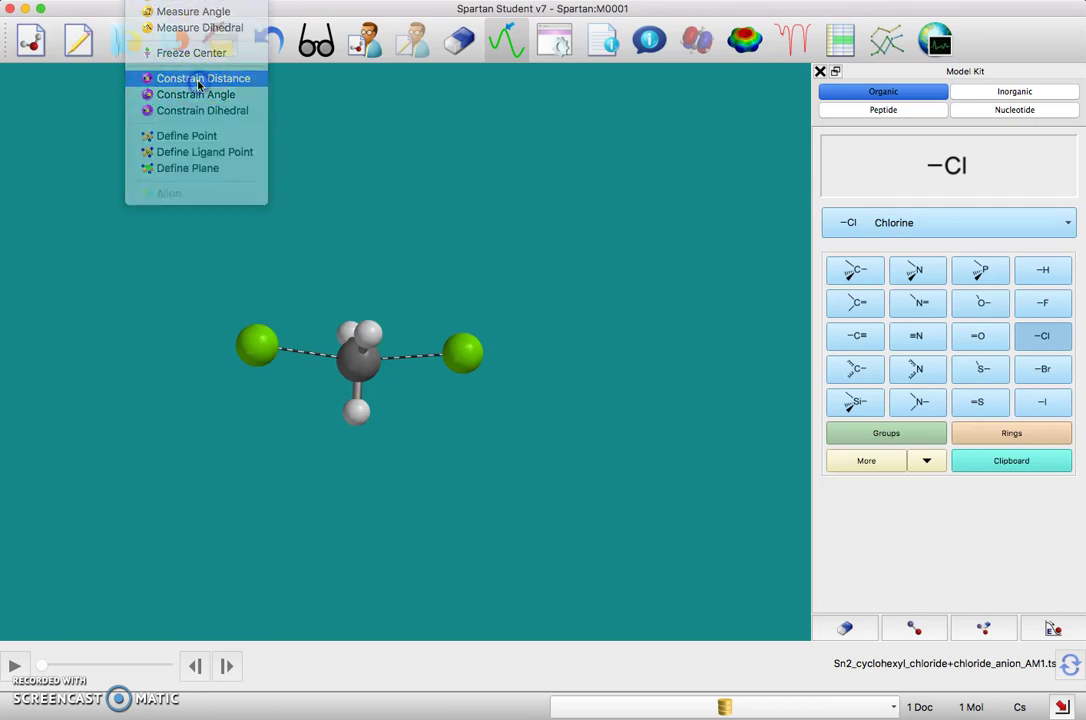
pyautogui.click(368, 370)
pyautogui.click(456, 358)
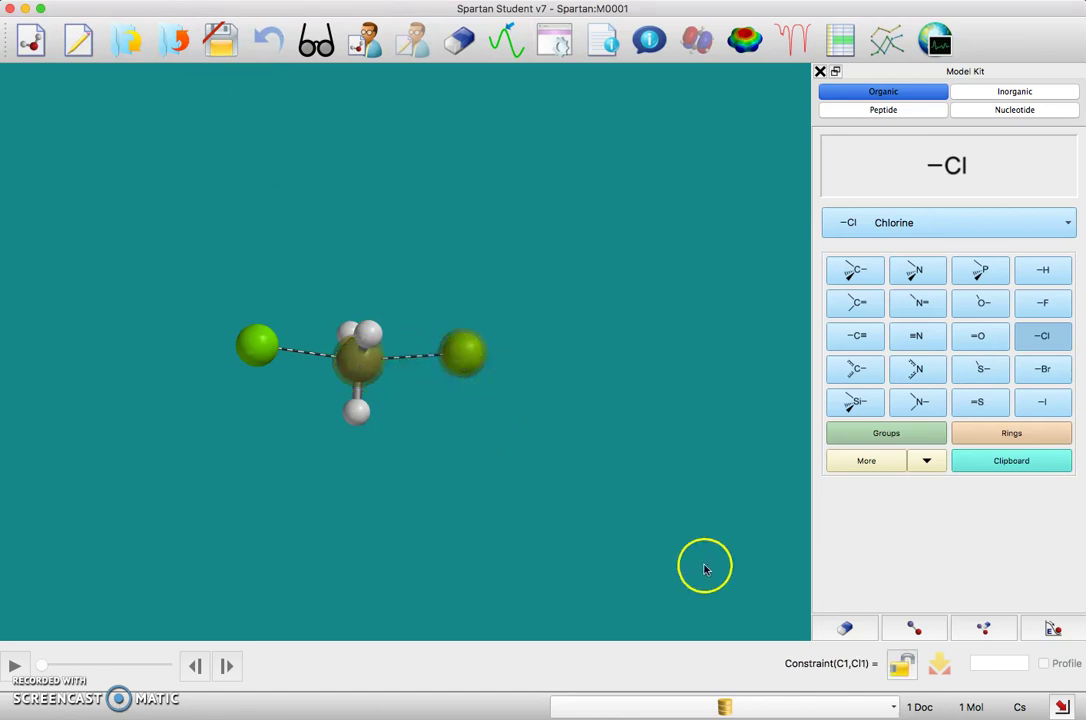
pyautogui.click(842, 630)
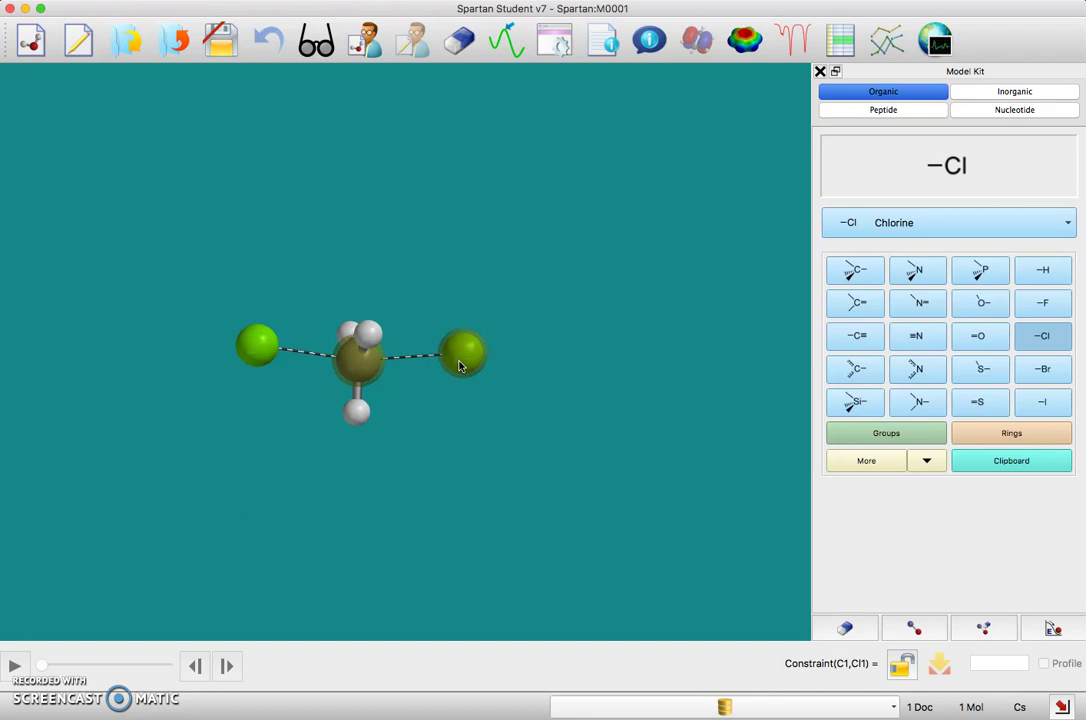
pyautogui.click(502, 383)
pyautogui.click(896, 632)
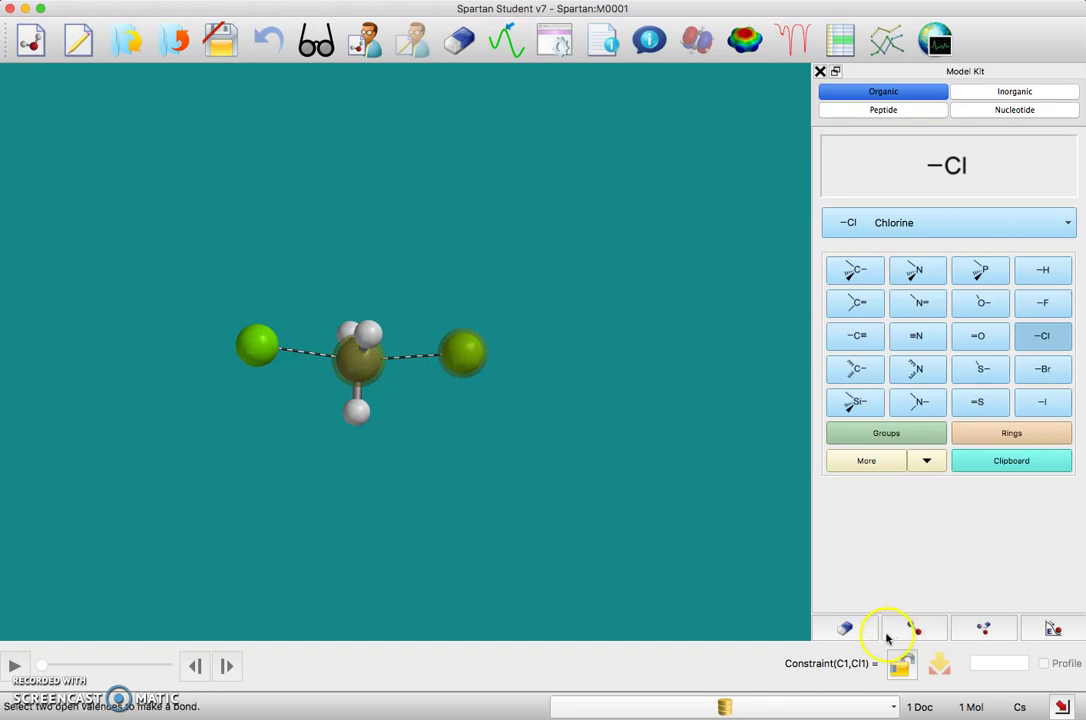
pyautogui.click(902, 667)
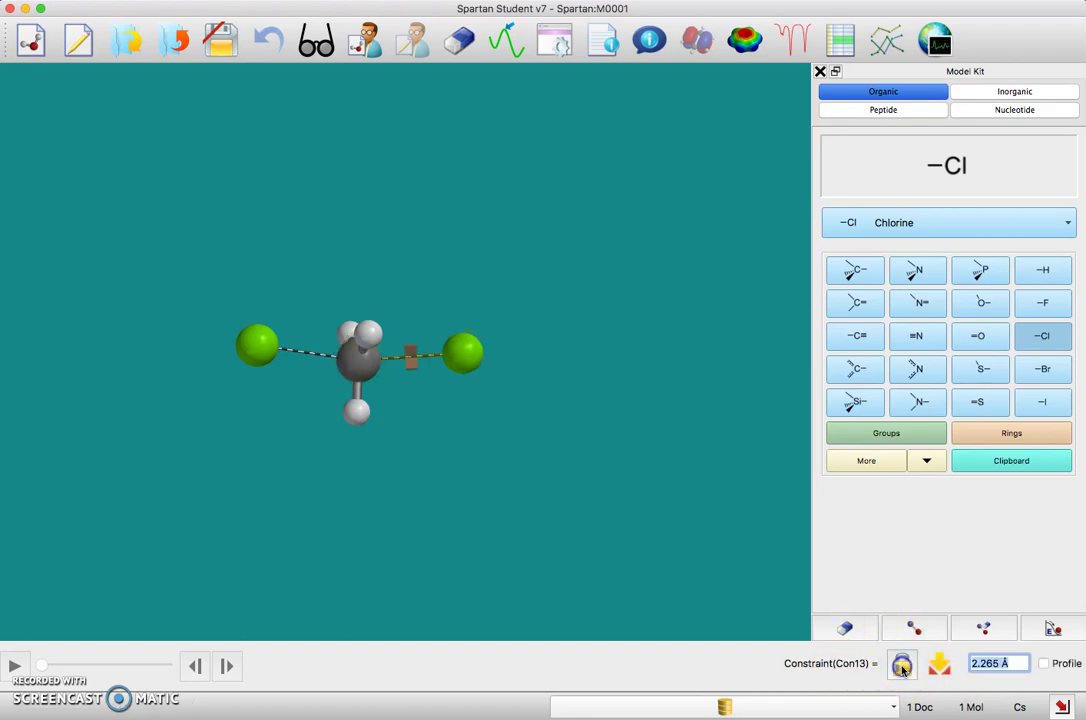
# - Turn the constraint into a profile from 1.767 Å to 5.000 Å in 11 steps
pyautogui.click(1045, 664)
pyautogui.click(850, 667)
pyautogui.write('1.767')
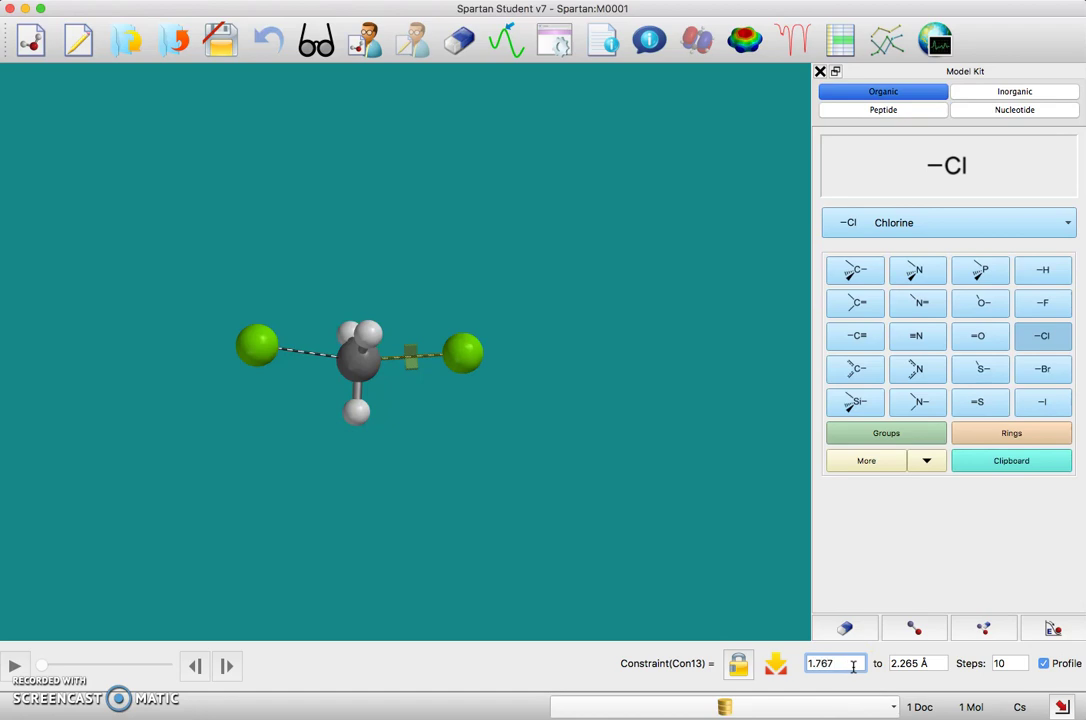
pyautogui.click(920, 664)
pyautogui.write('5')
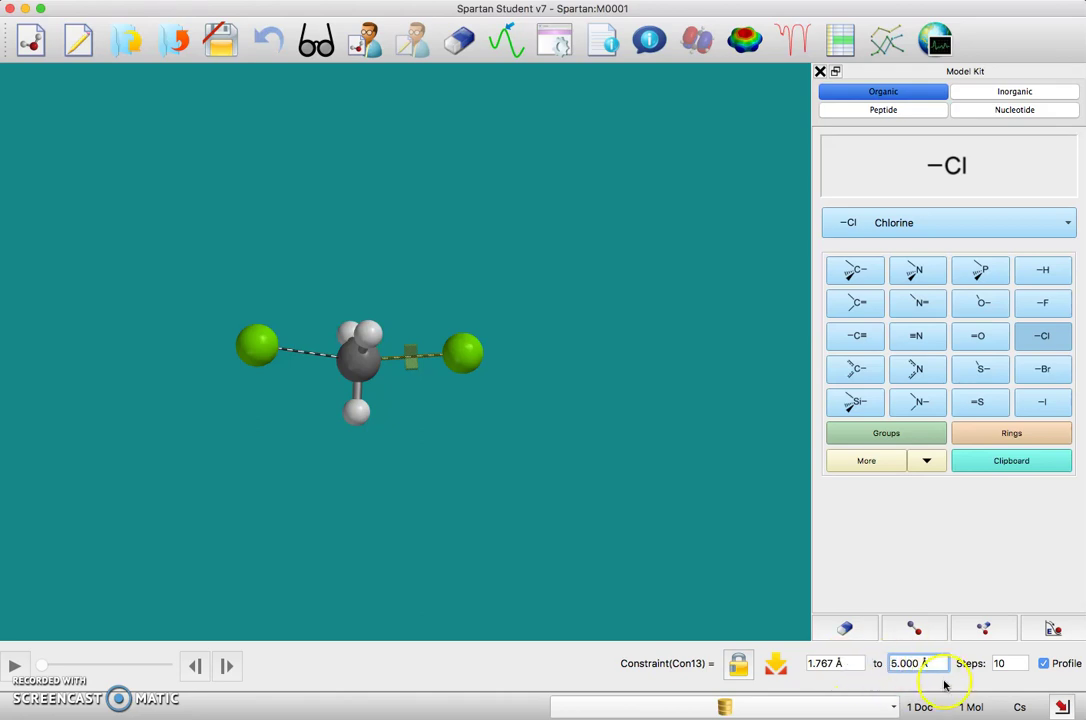
pyautogui.click(1006, 664)
pyautogui.write('11')
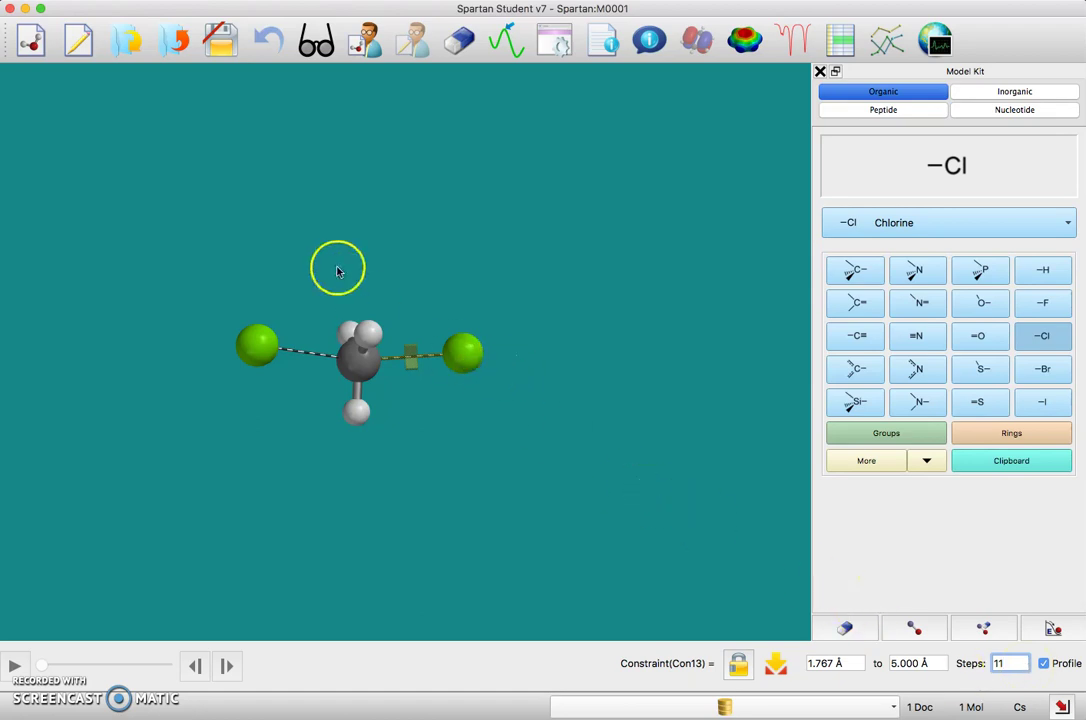
# - Constrain the left Cl–C distance as a profile from 5.000 Å down to 1.767 Å, 11 steps
pyautogui.click(257, 350)
pyautogui.click(354, 366)
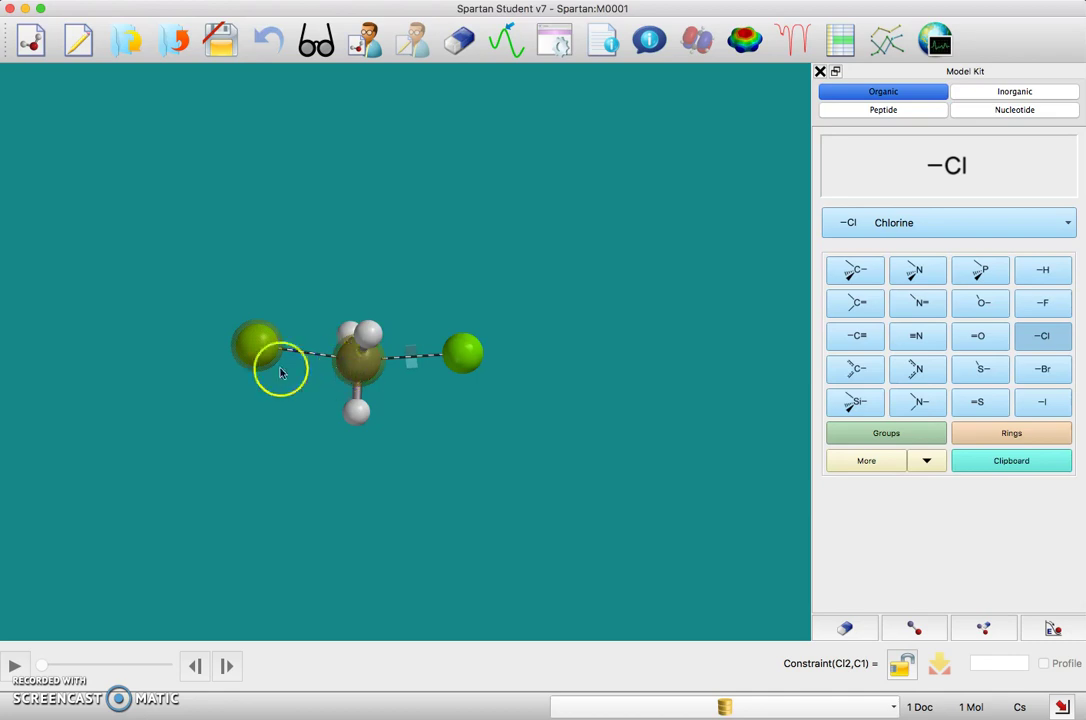
pyautogui.click(907, 668)
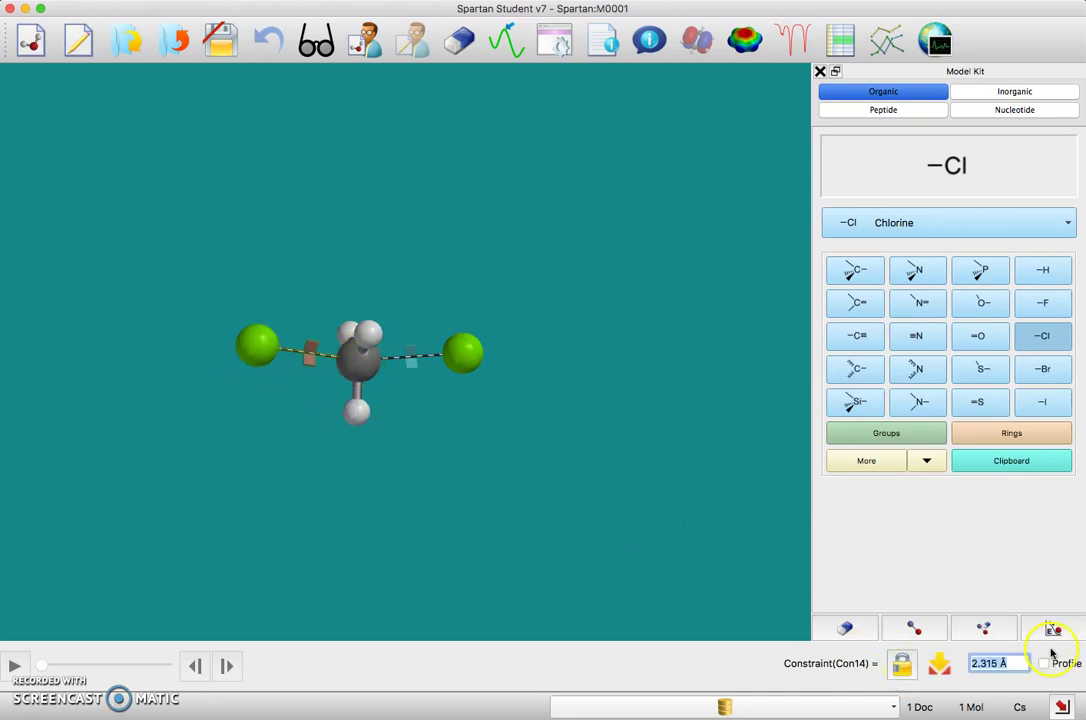
pyautogui.click(1046, 668)
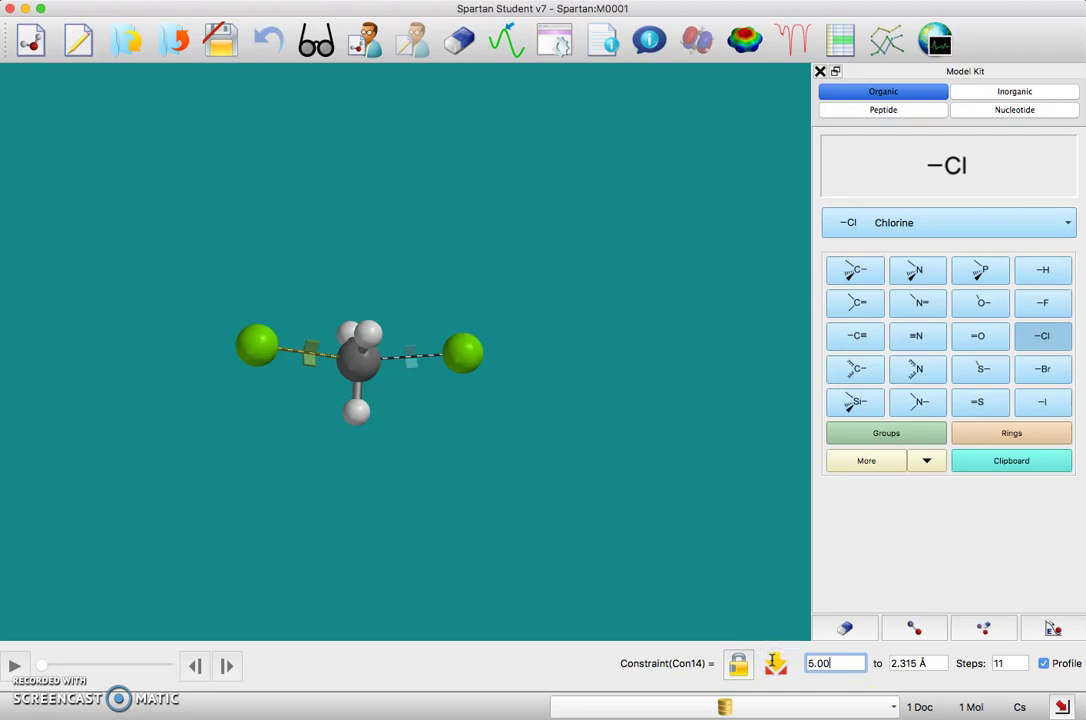
pyautogui.press('Tab')
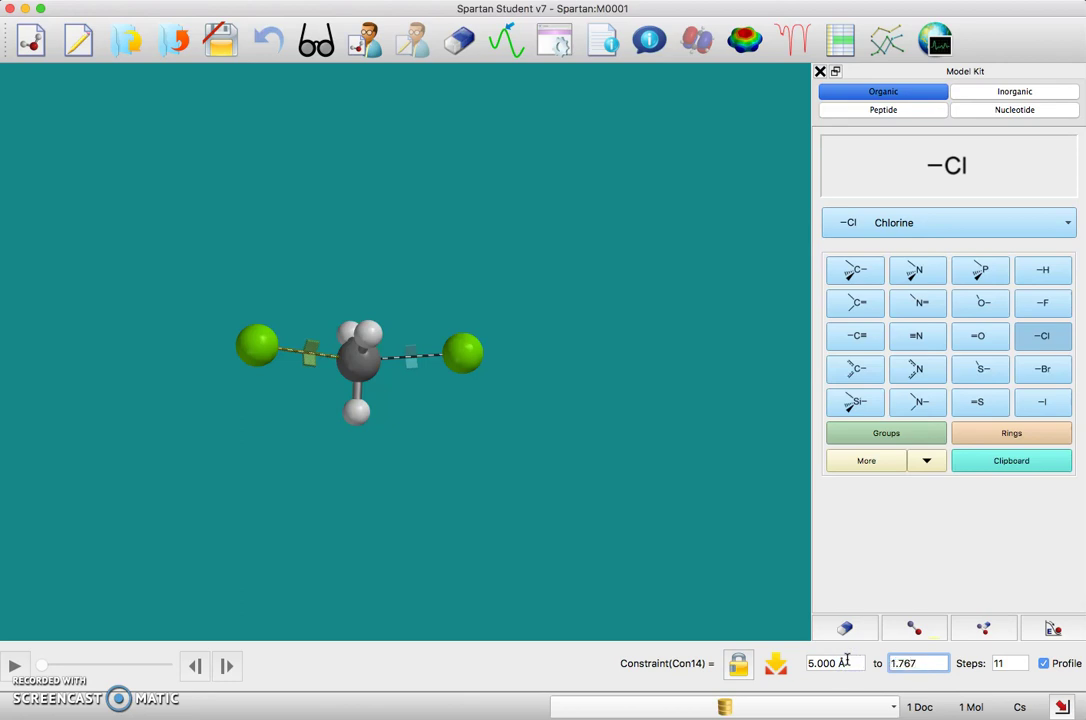
pyautogui.click(1001, 662)
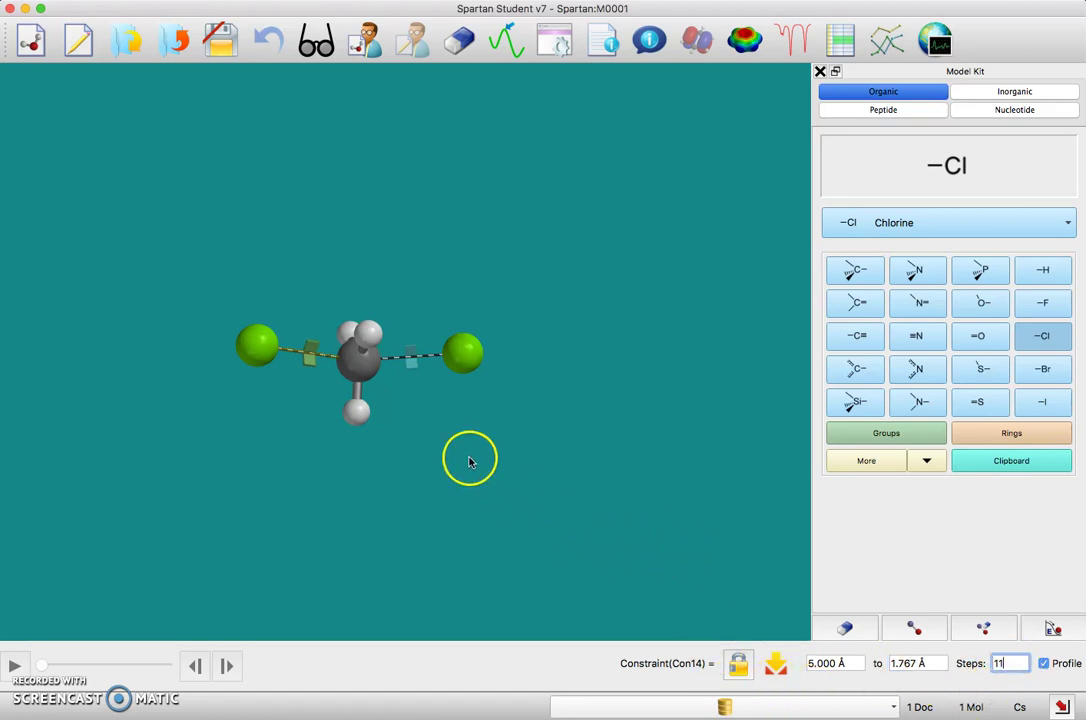
pyautogui.click(245, 1)
# - Set up an Energy Profile calculation at PM3 with 0 unpaired electrons
pyautogui.click(250, 1)
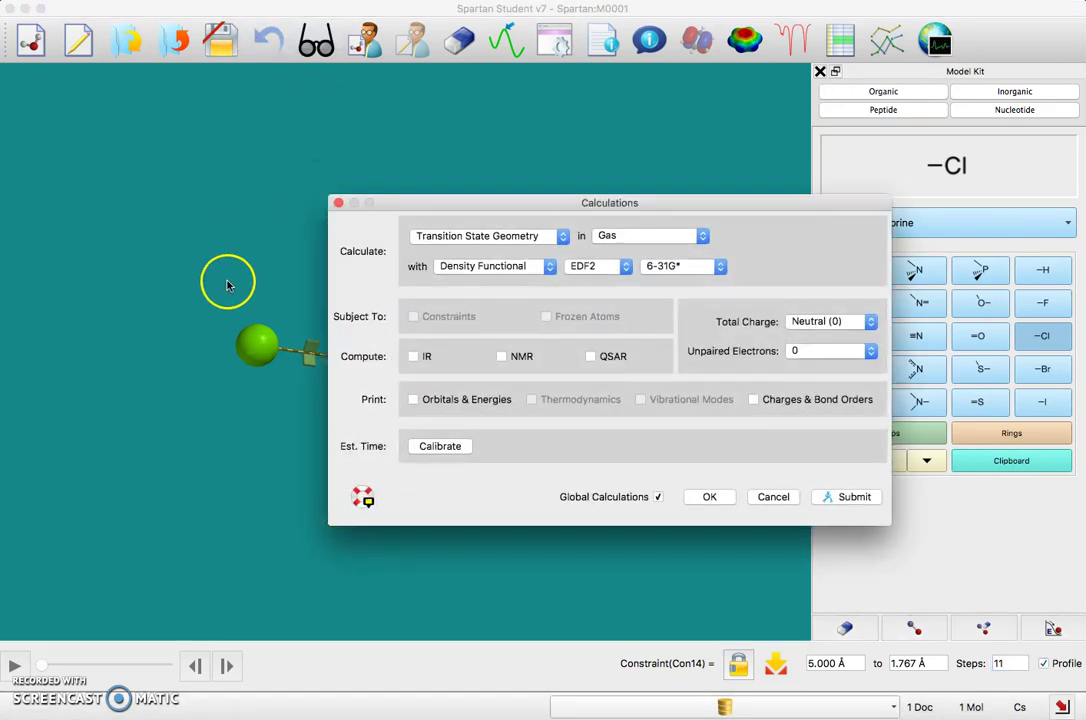
pyautogui.click(550, 240)
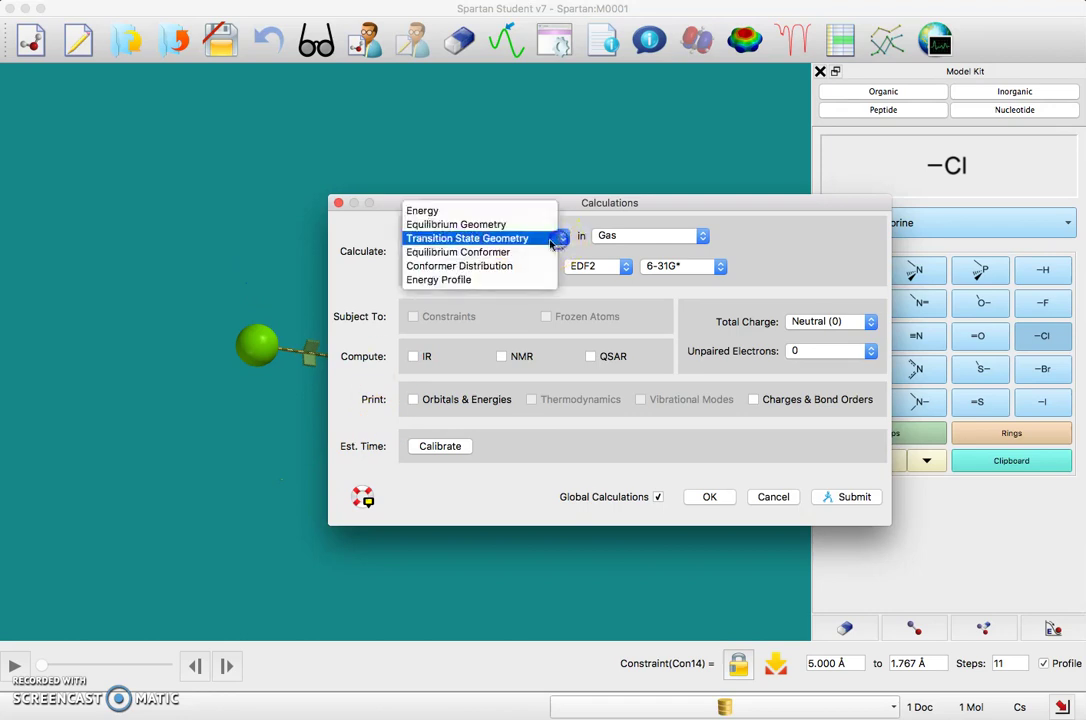
pyautogui.click(472, 281)
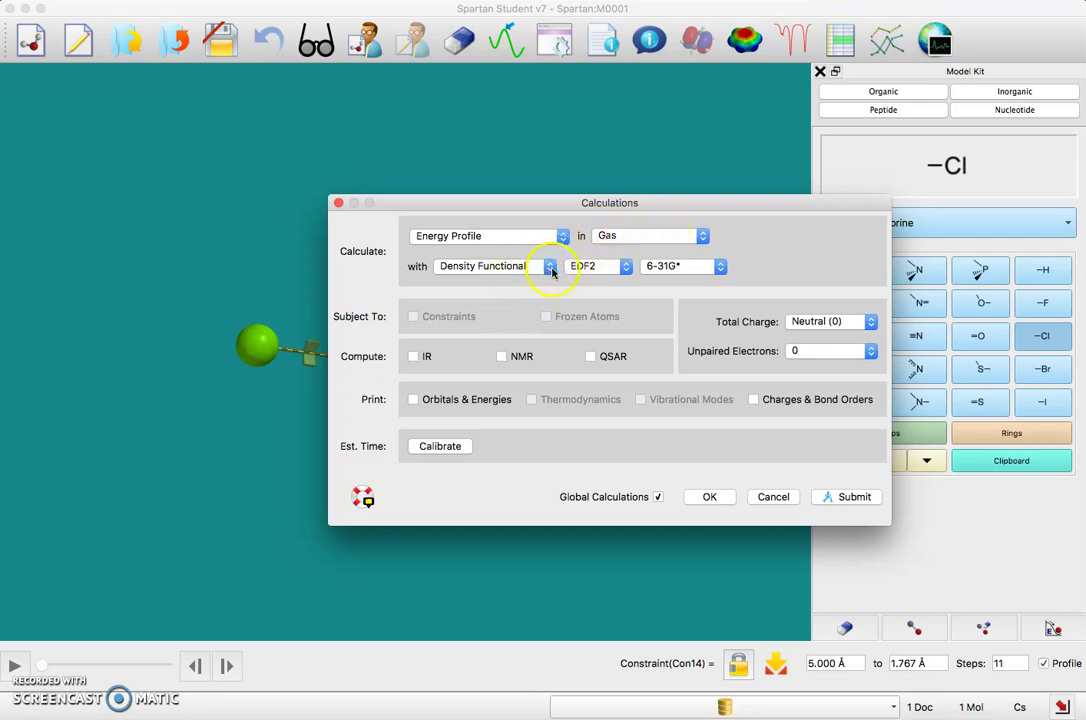
pyautogui.click(552, 272)
pyautogui.click(485, 238)
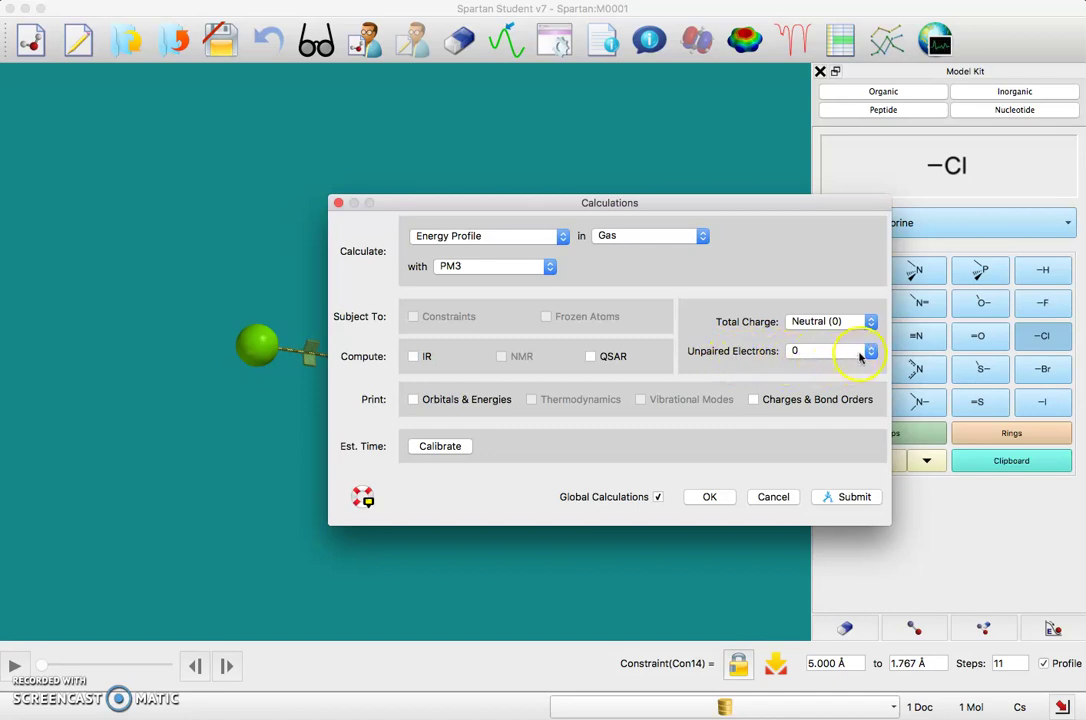
pyautogui.click(866, 353)
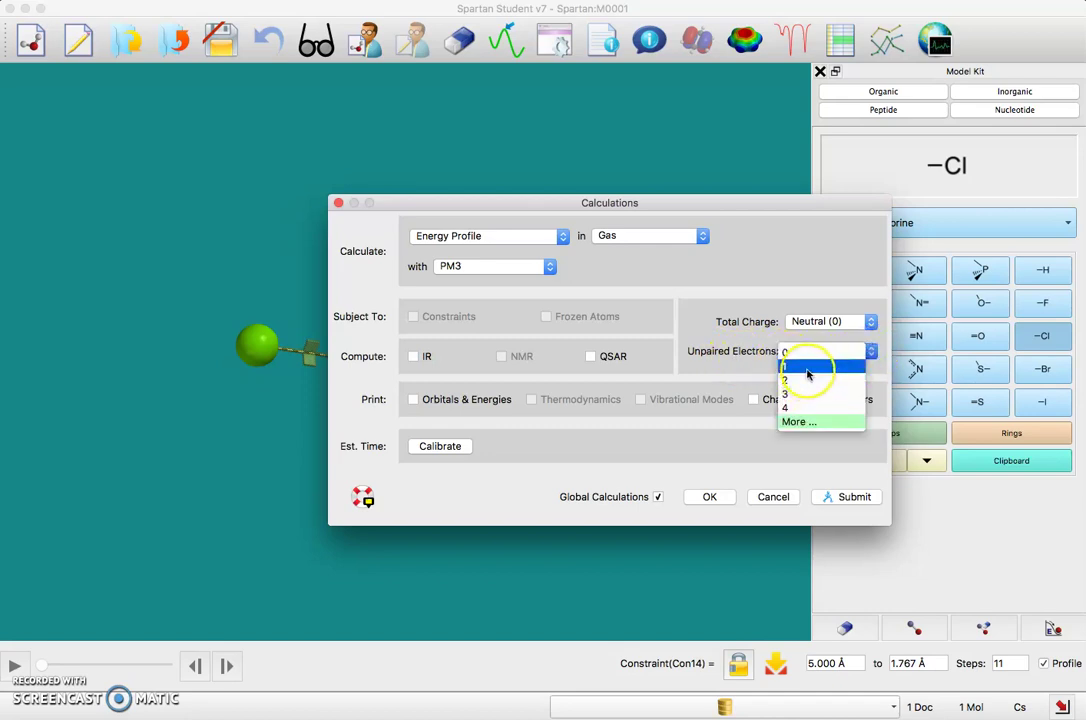
pyautogui.click(758, 365)
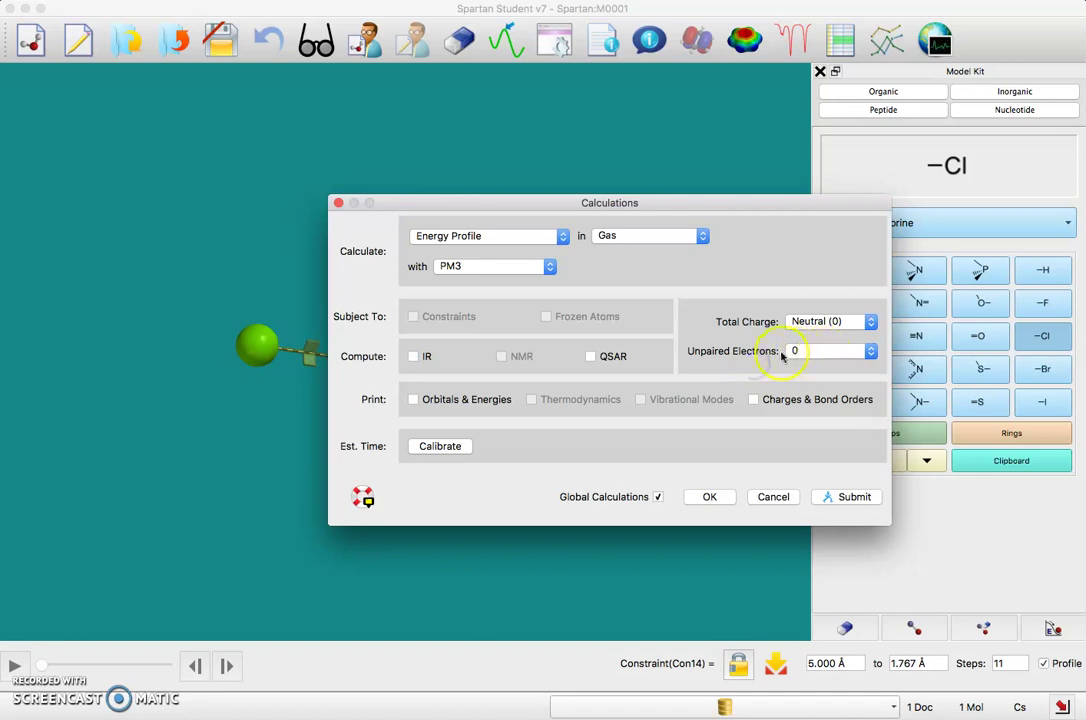
# - Set total charge to Anion (-1) and submit the job as 'SN2 Energy Profile'
pyautogui.click(870, 321)
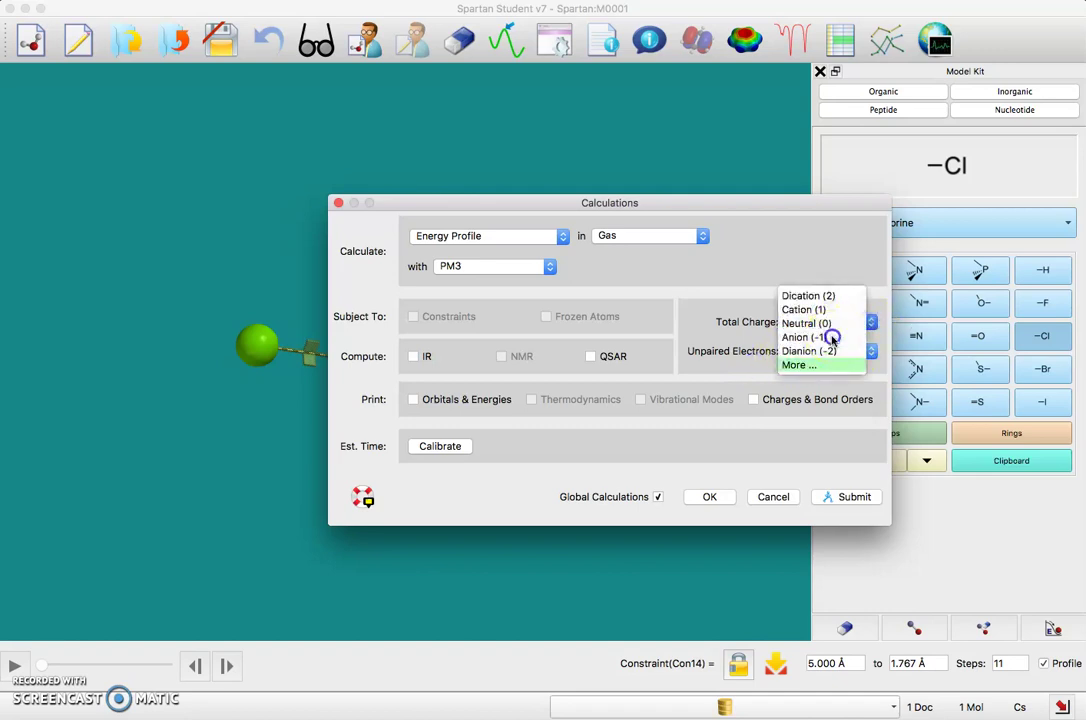
pyautogui.click(833, 338)
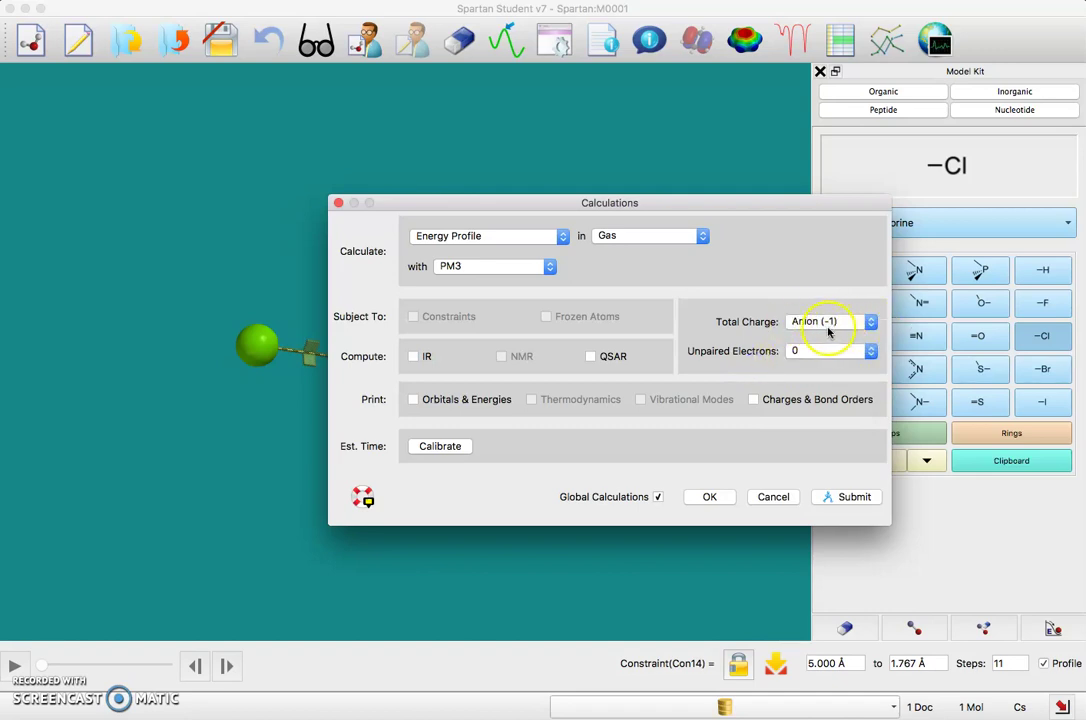
pyautogui.click(825, 331)
pyautogui.click(810, 321)
pyautogui.click(845, 497)
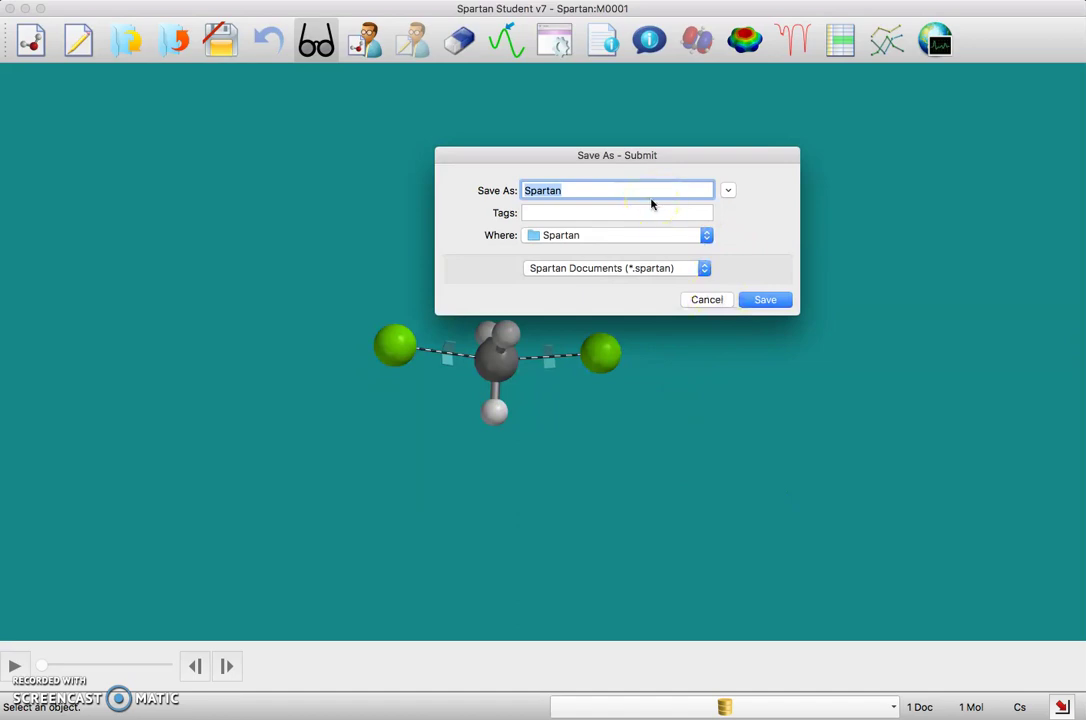
pyautogui.write('SN2 Energy Profile')
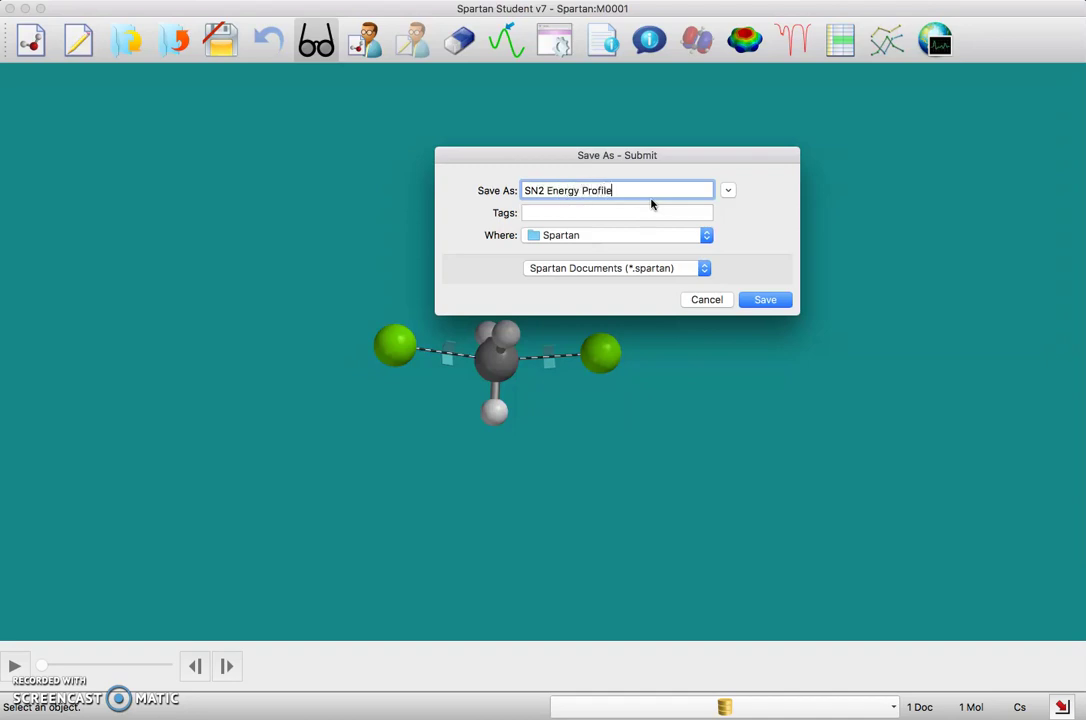
# - Save the SN2 Energy Profile job, open the 11-molecule results document, and rotate it side-on
pyautogui.click(770, 300)
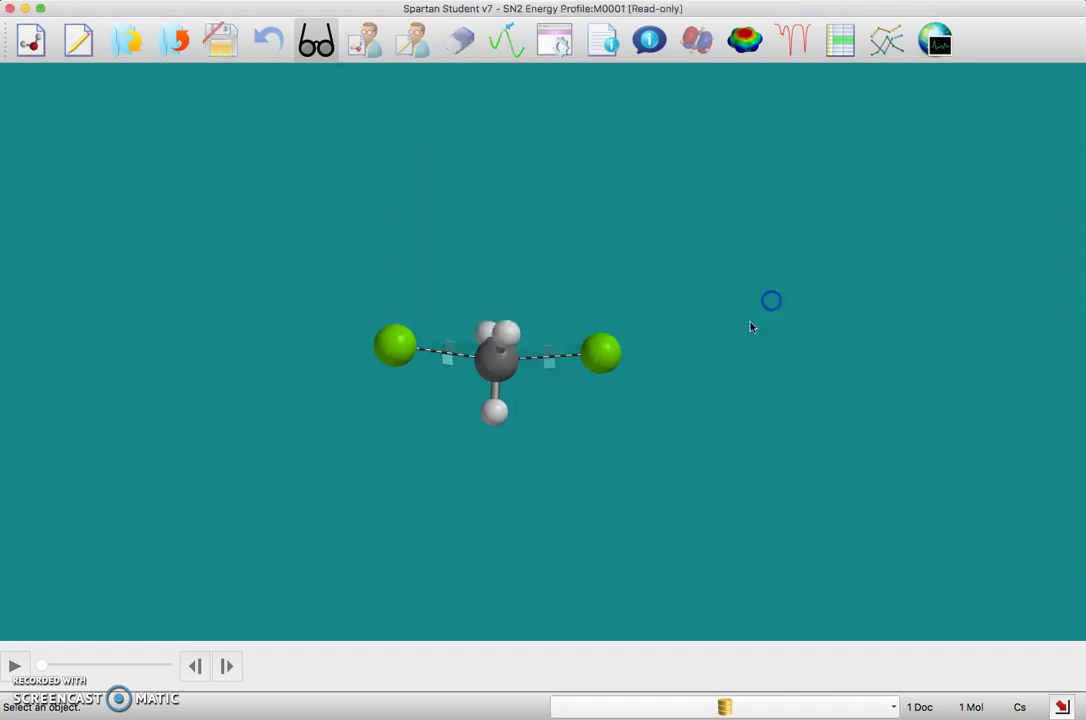
pyautogui.click(636, 433)
pyautogui.click(670, 352)
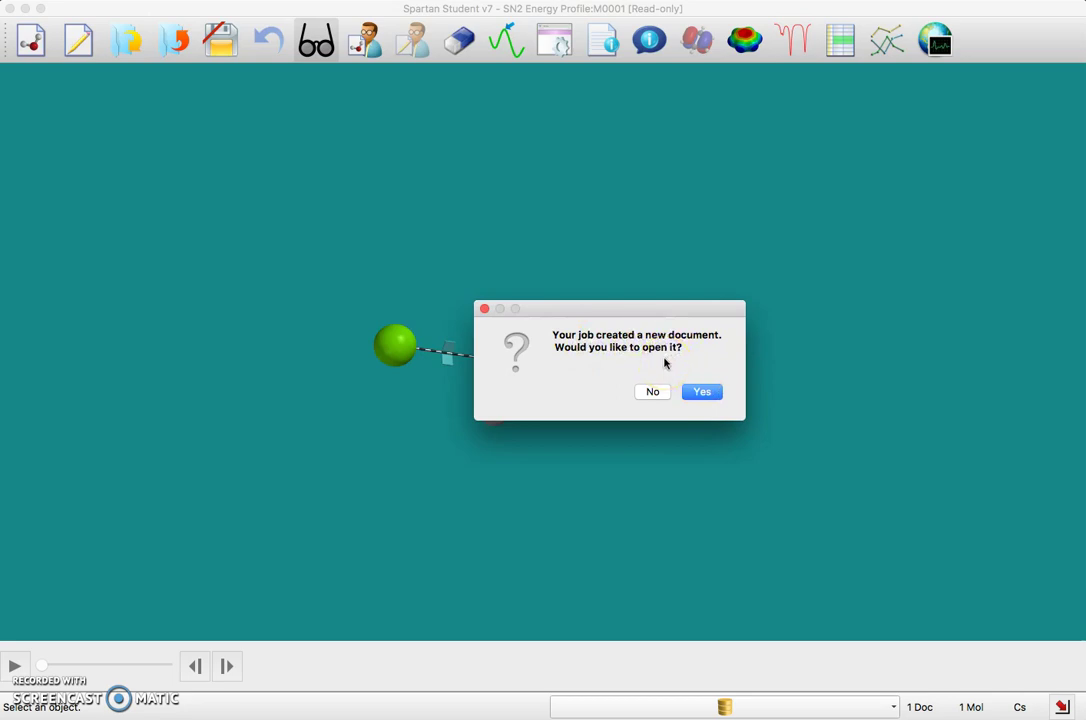
pyautogui.click(704, 393)
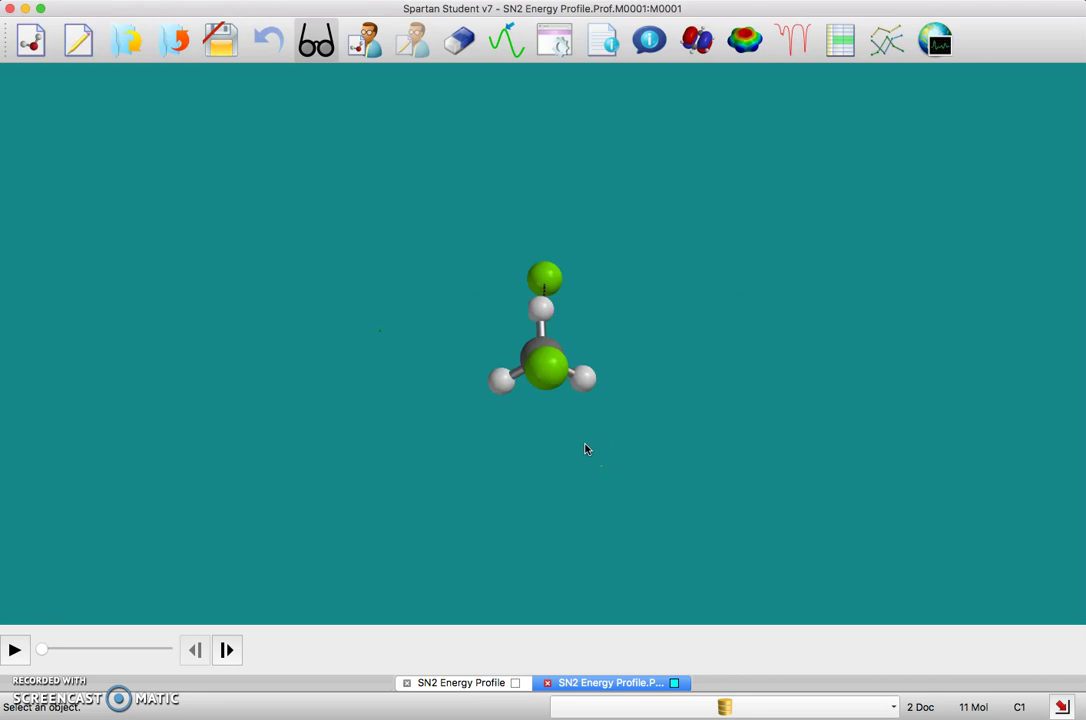
pyautogui.moveTo(585, 449); pyautogui.dragTo(696, 396)
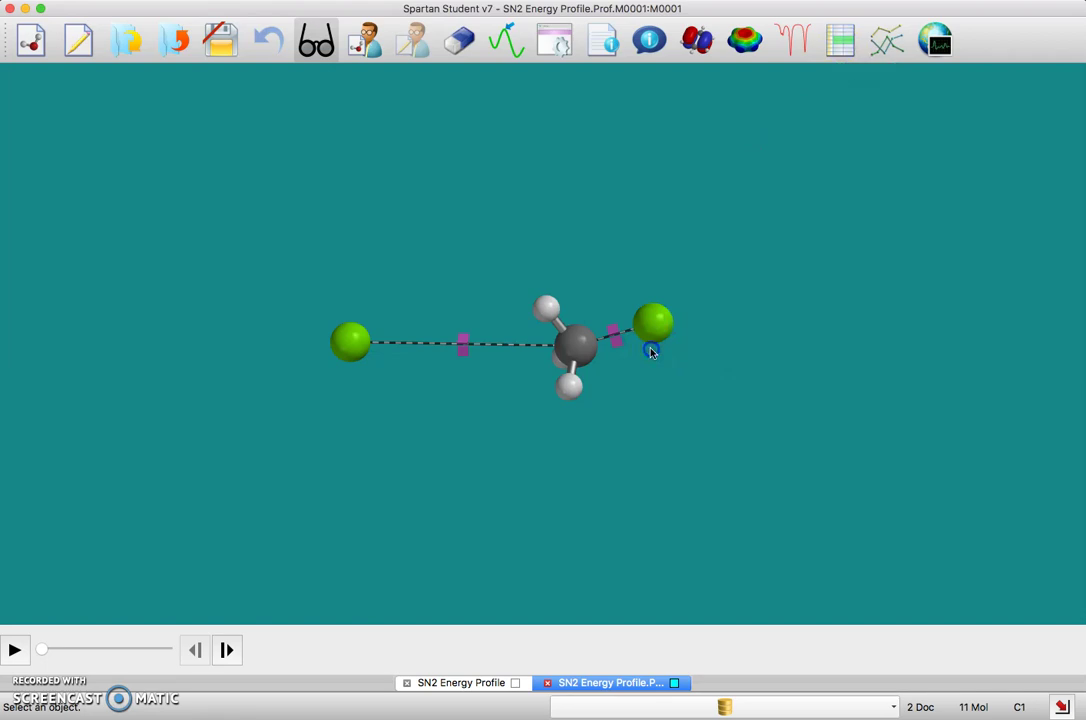
pyautogui.moveTo(650, 351)
pyautogui.mouseDown()
pyautogui.moveTo(633, 431)
pyautogui.moveTo(676, 302)
pyautogui.moveTo(645, 359)
pyautogui.moveTo(651, 350)
pyautogui.mouseUp()
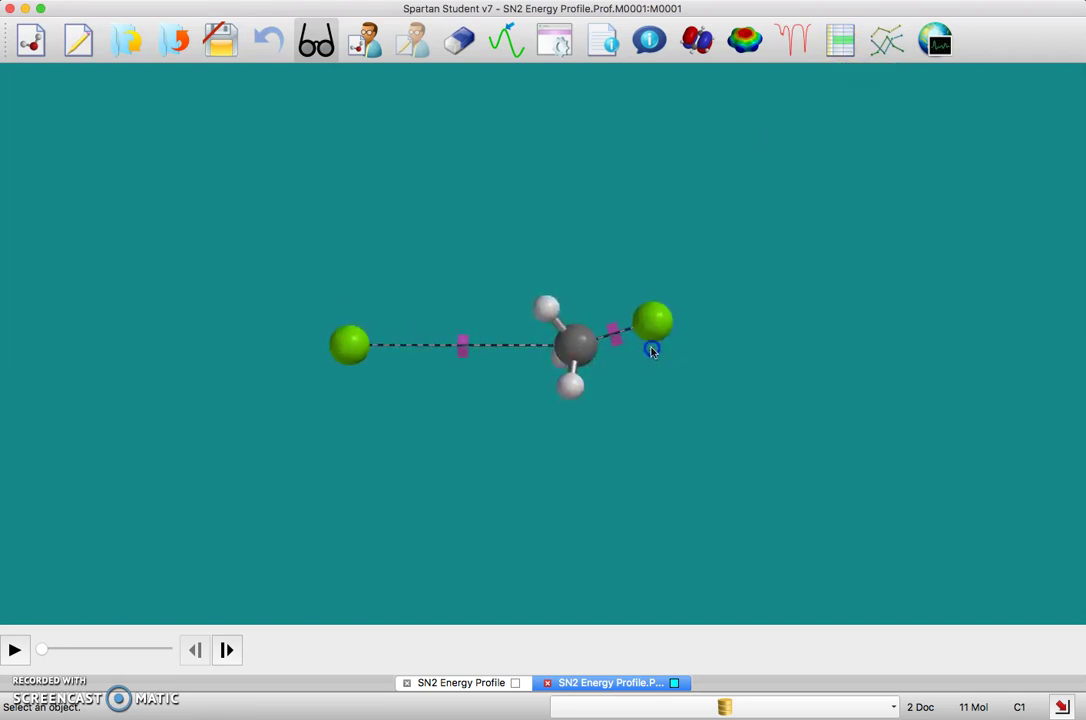
# - Add an Energy (kJ/mol) column to the results spreadsheet, then close the spreadsheet
pyautogui.click(841, 46)
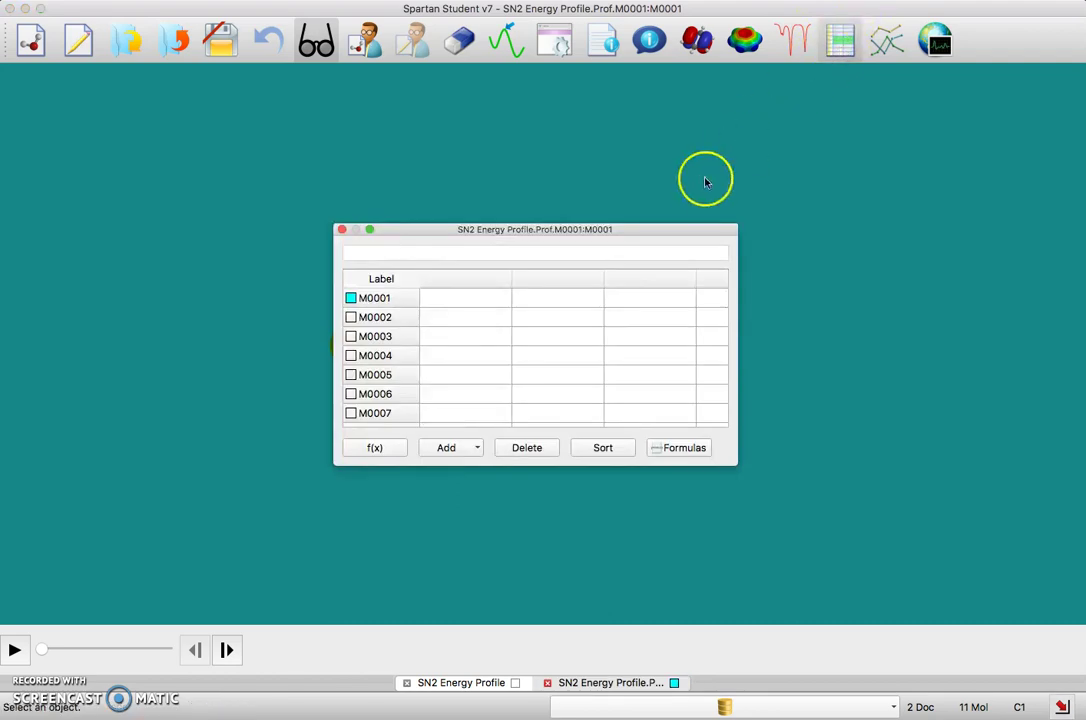
pyautogui.click(445, 451)
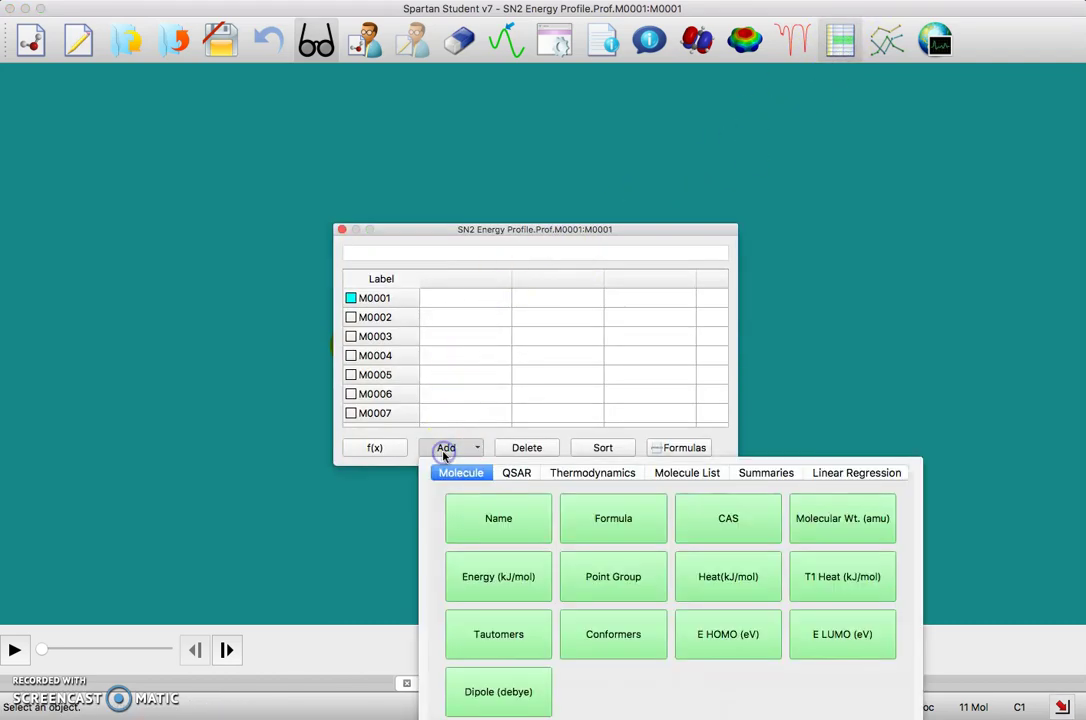
pyautogui.click(494, 583)
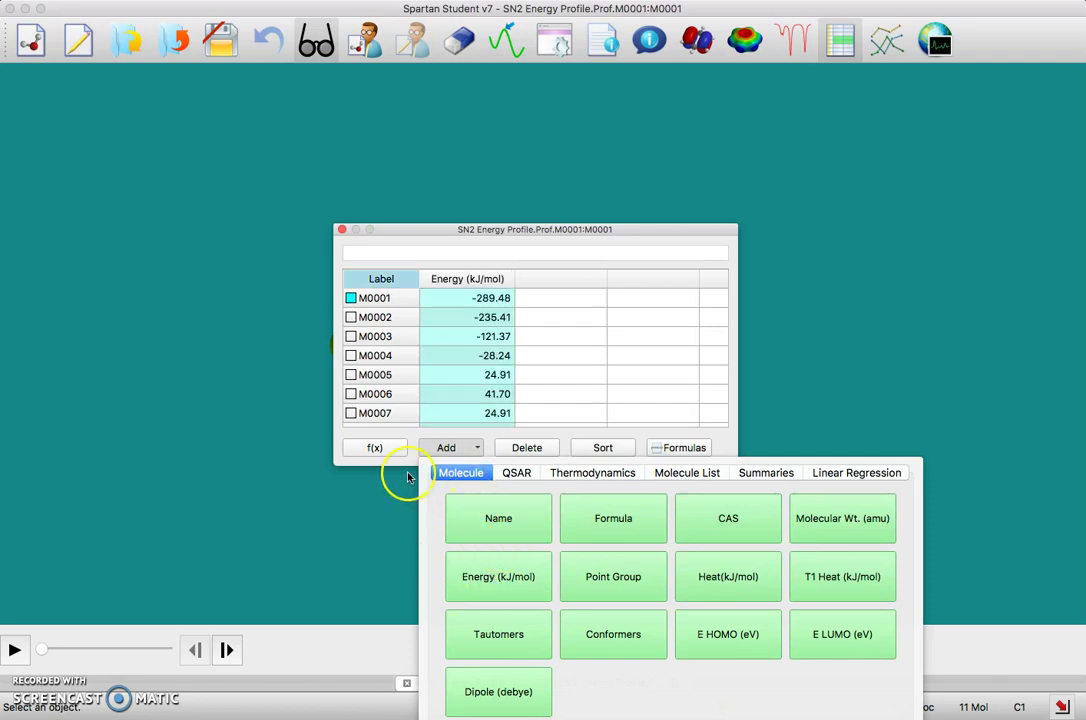
pyautogui.click(442, 452)
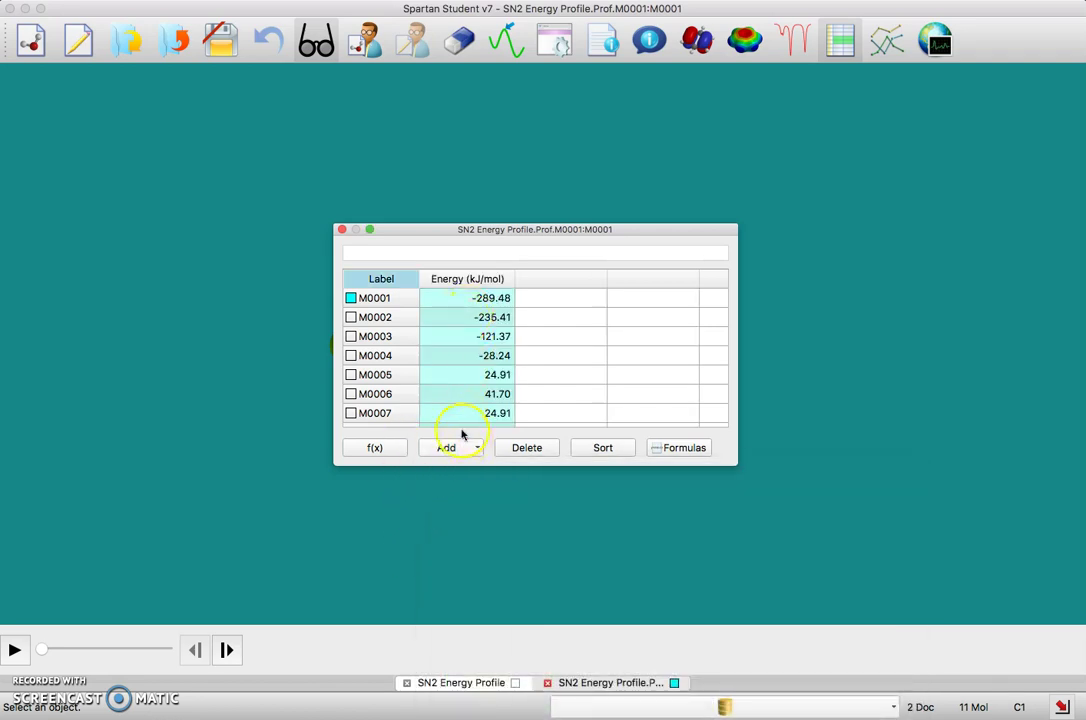
pyautogui.click(342, 229)
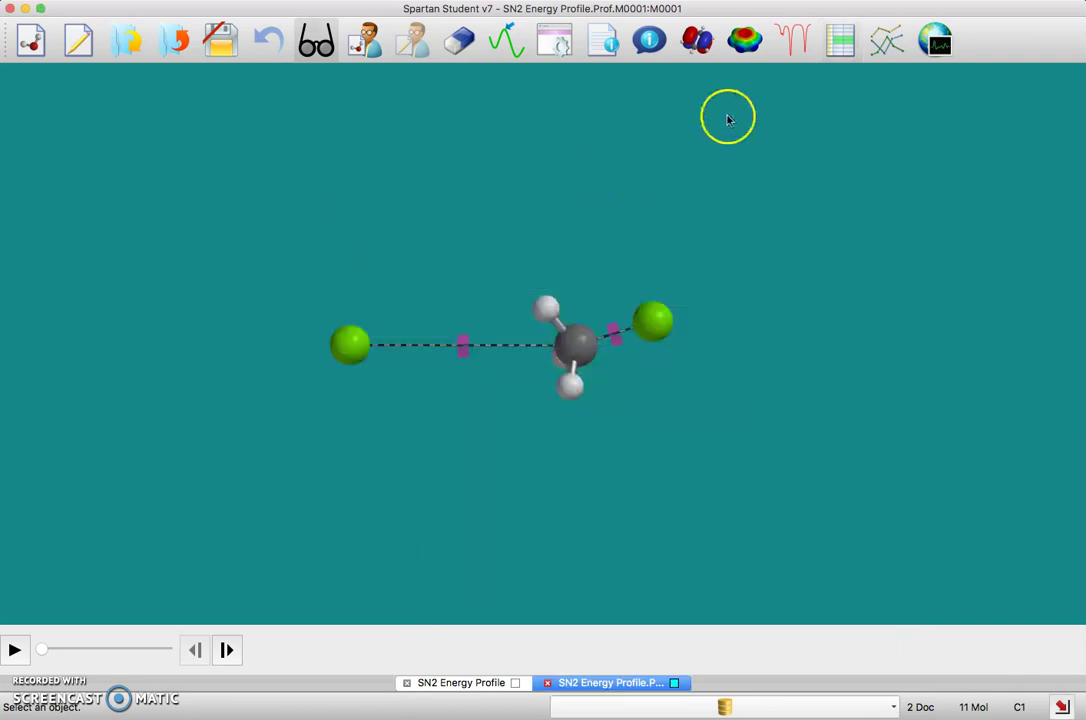
pyautogui.click(884, 42)
# - Plot Energy (kJ/mol) versus Molecule, then remove the plot overlay from the 3D view
pyautogui.click(822, 117)
pyautogui.click(979, 228)
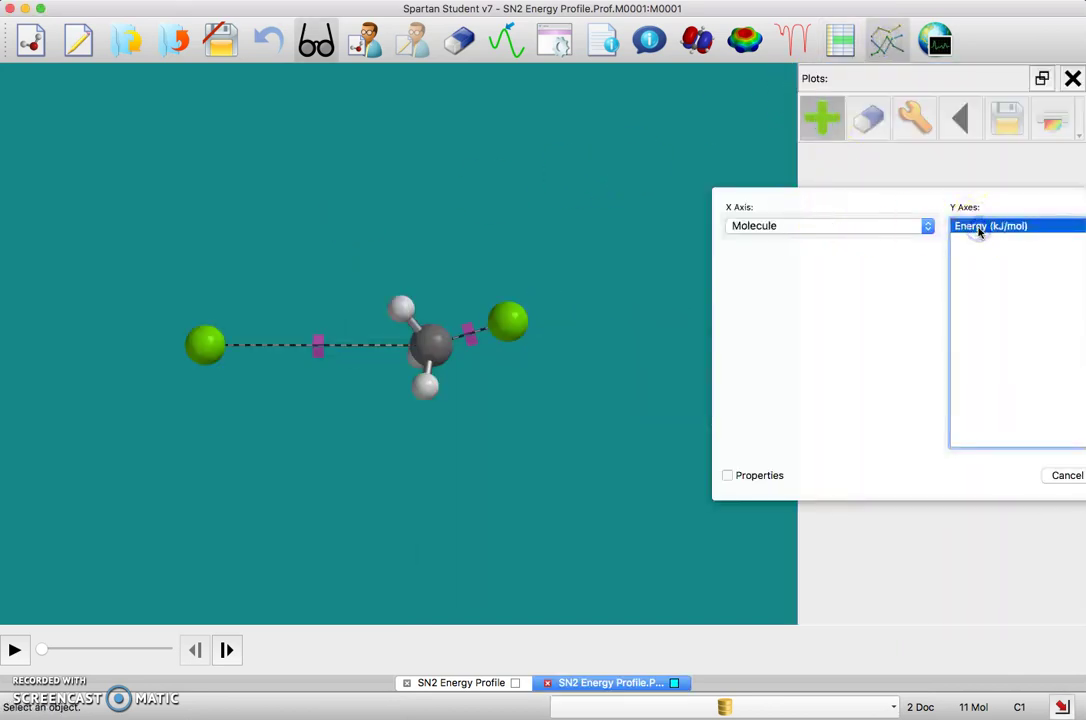
pyautogui.click(1060, 456)
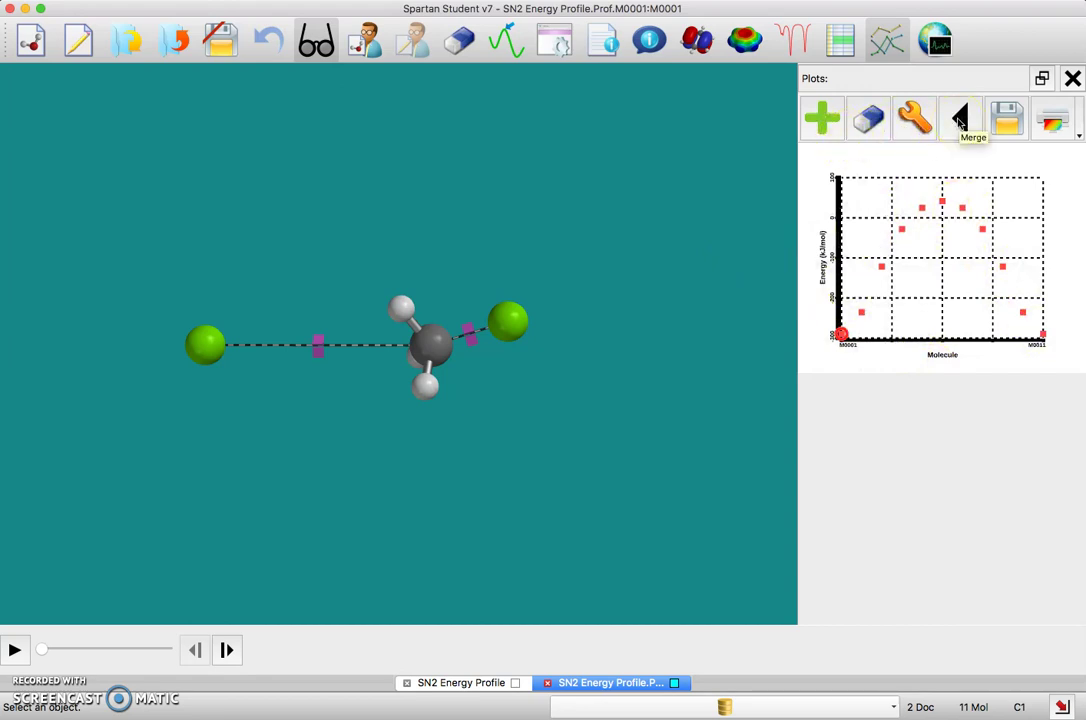
pyautogui.click(958, 118)
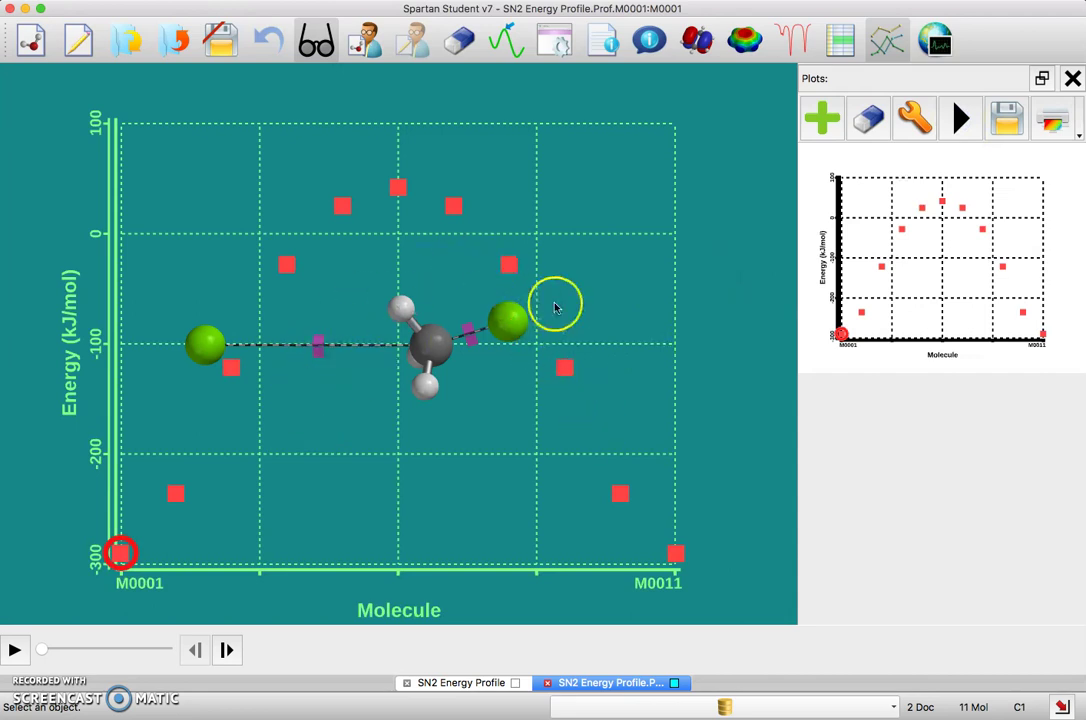
pyautogui.click(957, 120)
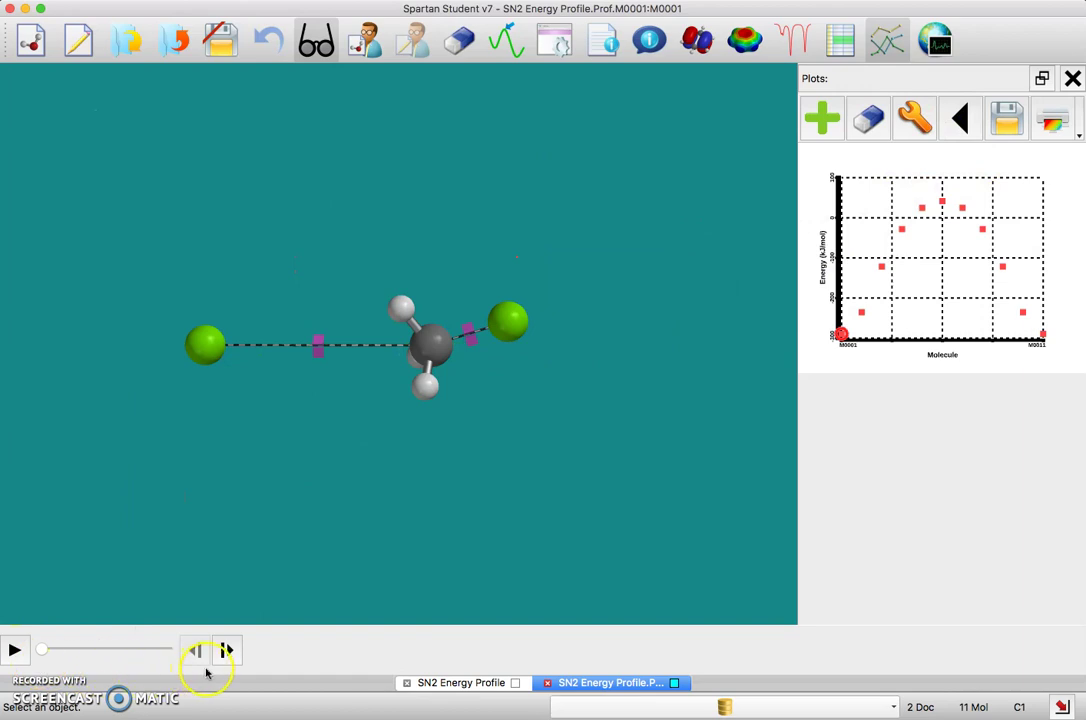
# - Step through the profile structures back to M0001, then forward to M0003
pyautogui.click(230, 650)
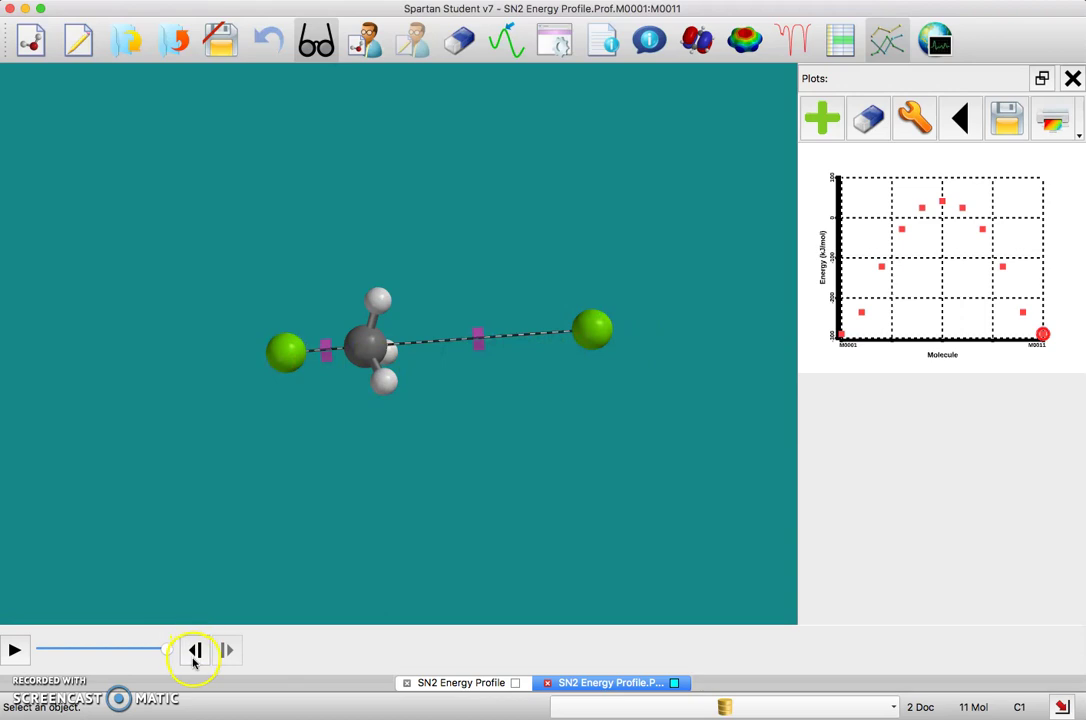
pyautogui.click(194, 651)
pyautogui.click(194, 651)
pyautogui.click(194, 651)
pyautogui.click(194, 651)
pyautogui.click(194, 651)
pyautogui.click(194, 651)
pyautogui.click(194, 651)
pyautogui.click(194, 651)
pyautogui.click(194, 651)
pyautogui.click(194, 651)
pyautogui.click(226, 651)
pyautogui.click(226, 651)
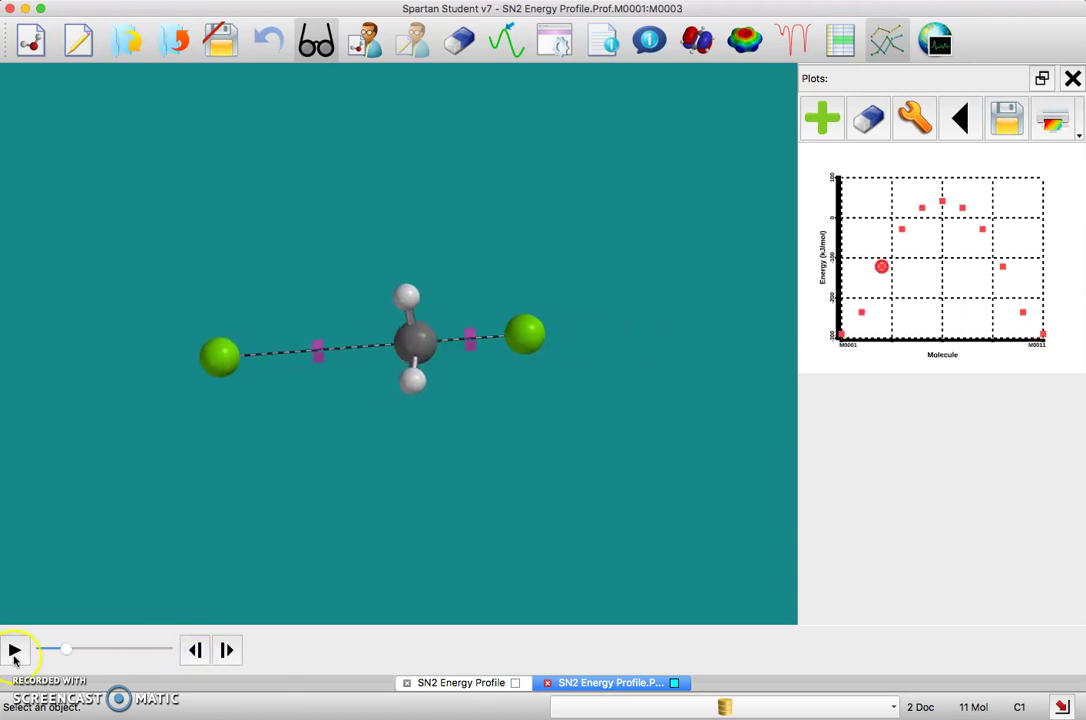
# - Animate the profile with the energy plot overlaid, advance to M0011, then play in reverse
pyautogui.click(14, 651)
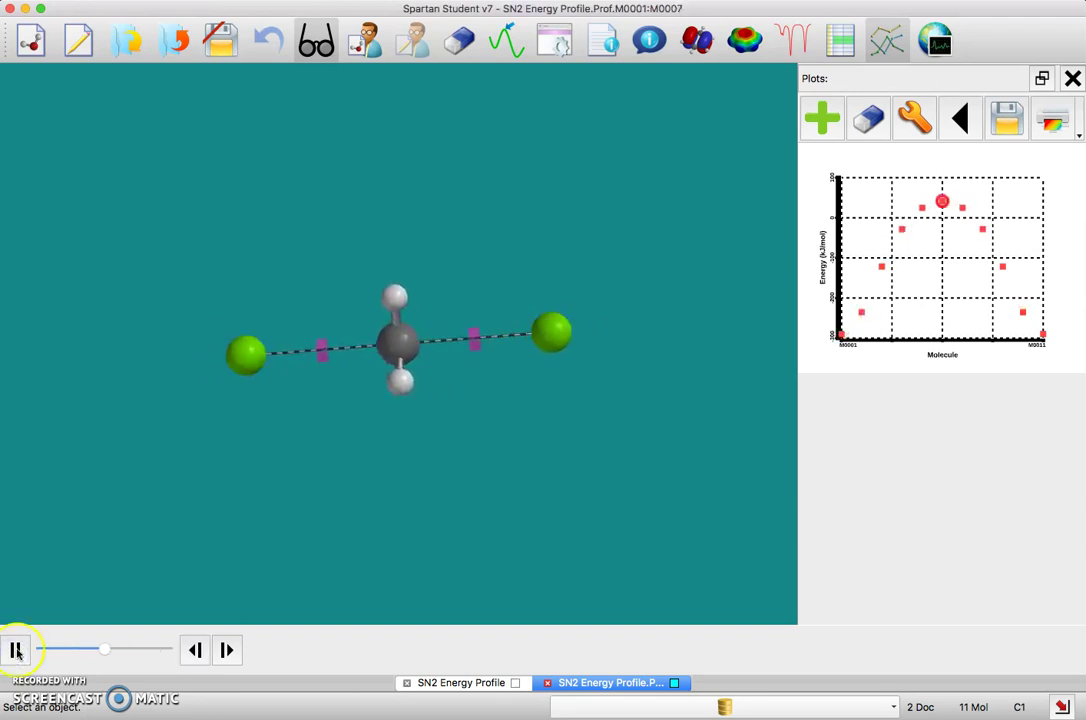
pyautogui.click(958, 122)
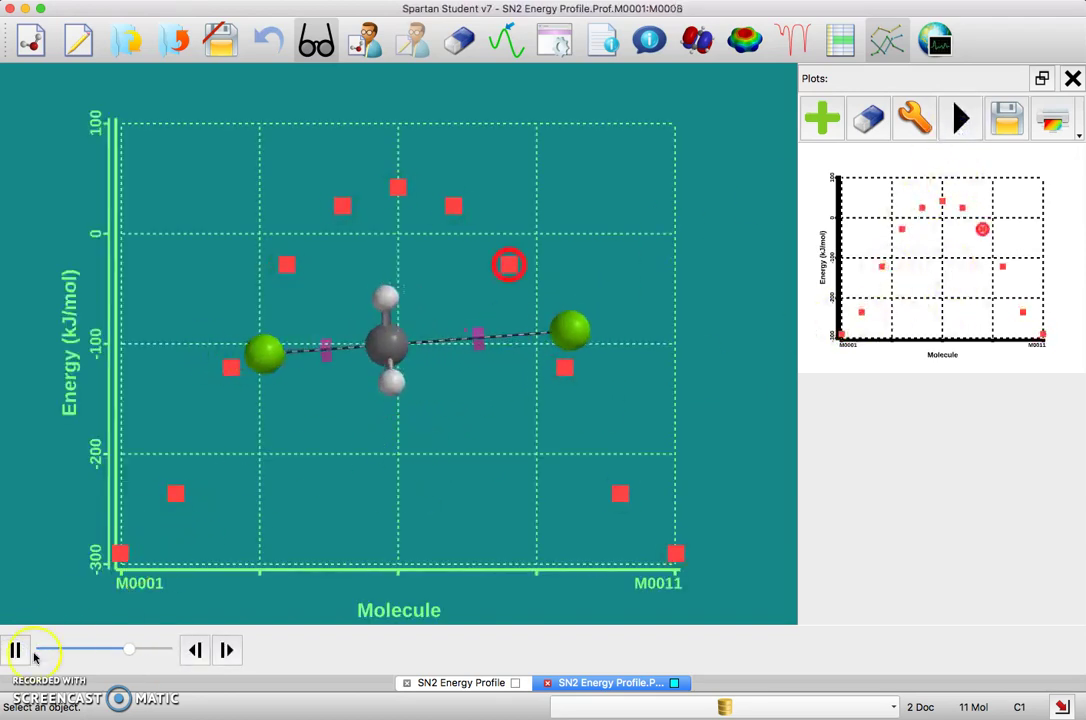
pyautogui.click(16, 651)
pyautogui.click(227, 650)
pyautogui.click(228, 650)
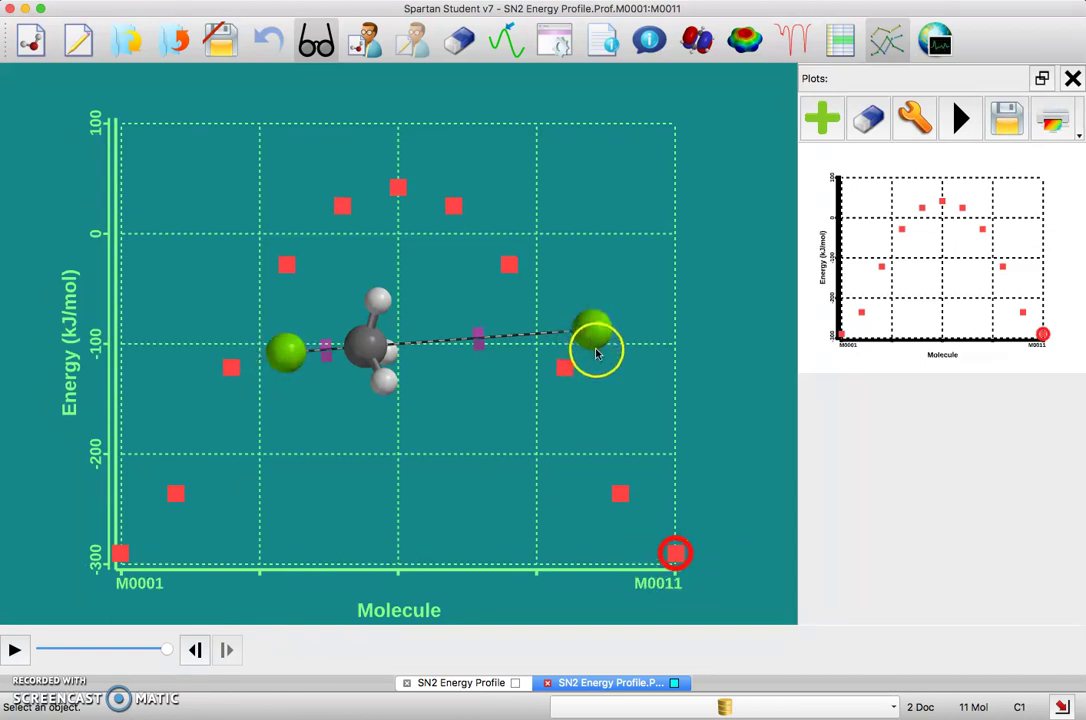
pyautogui.click(193, 651)
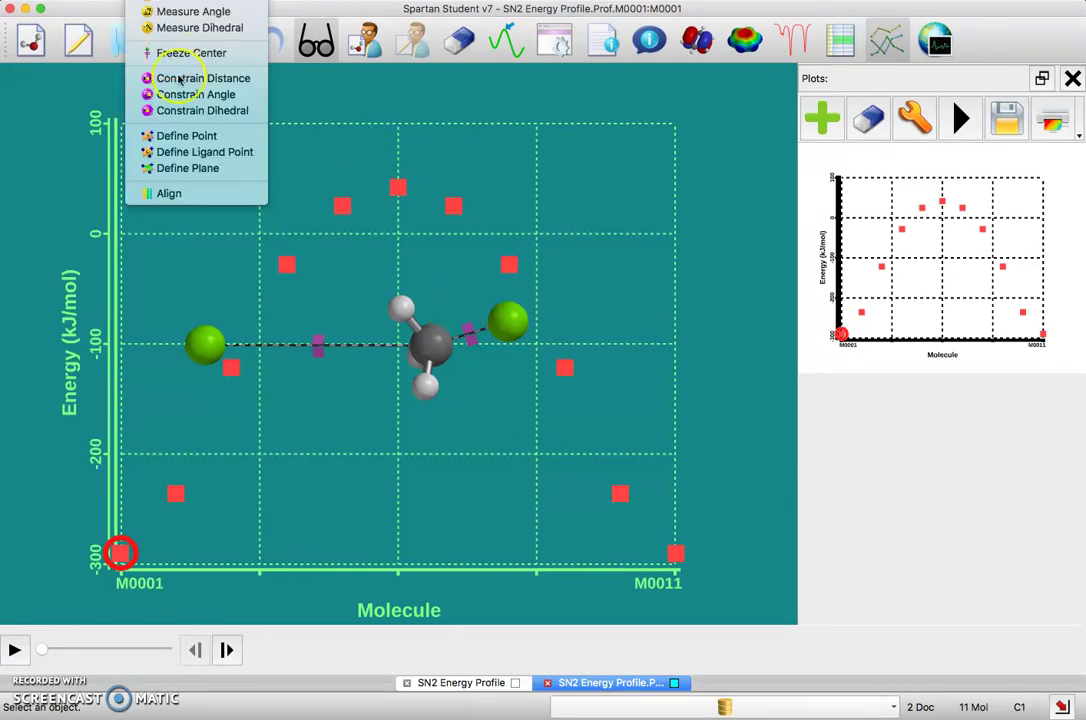
# - Constrain the central carbon to right chlorine distance as Con1 at 1.767 Å, leaving Profile off
pyautogui.click(165, 75)
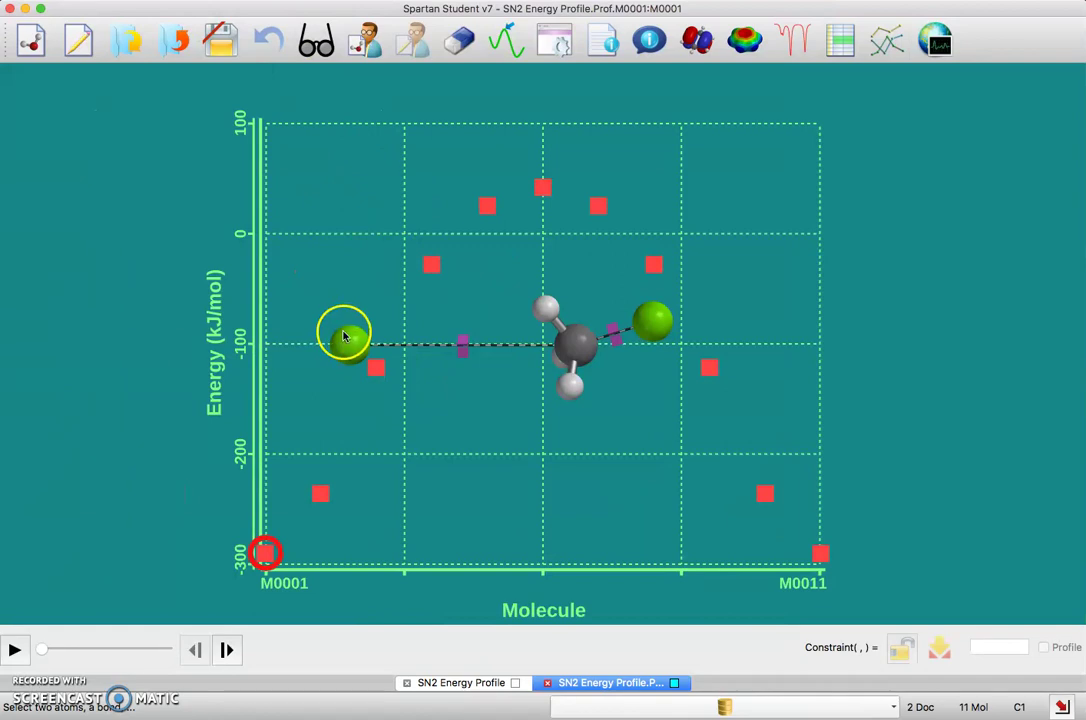
pyautogui.click(584, 344)
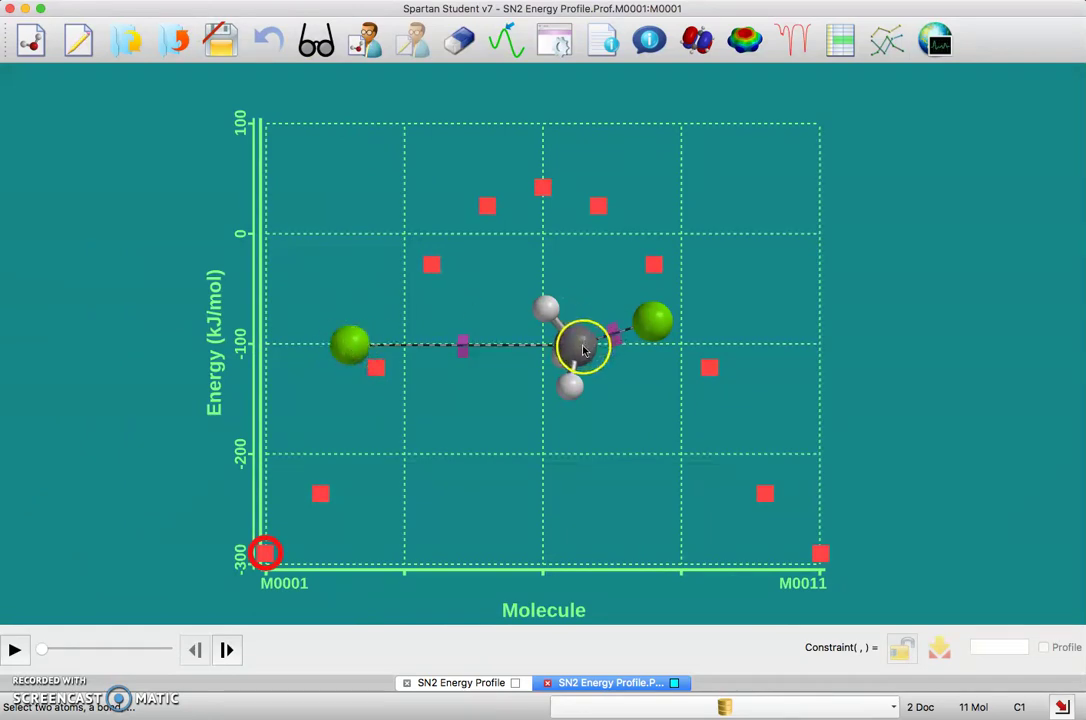
pyautogui.click(655, 321)
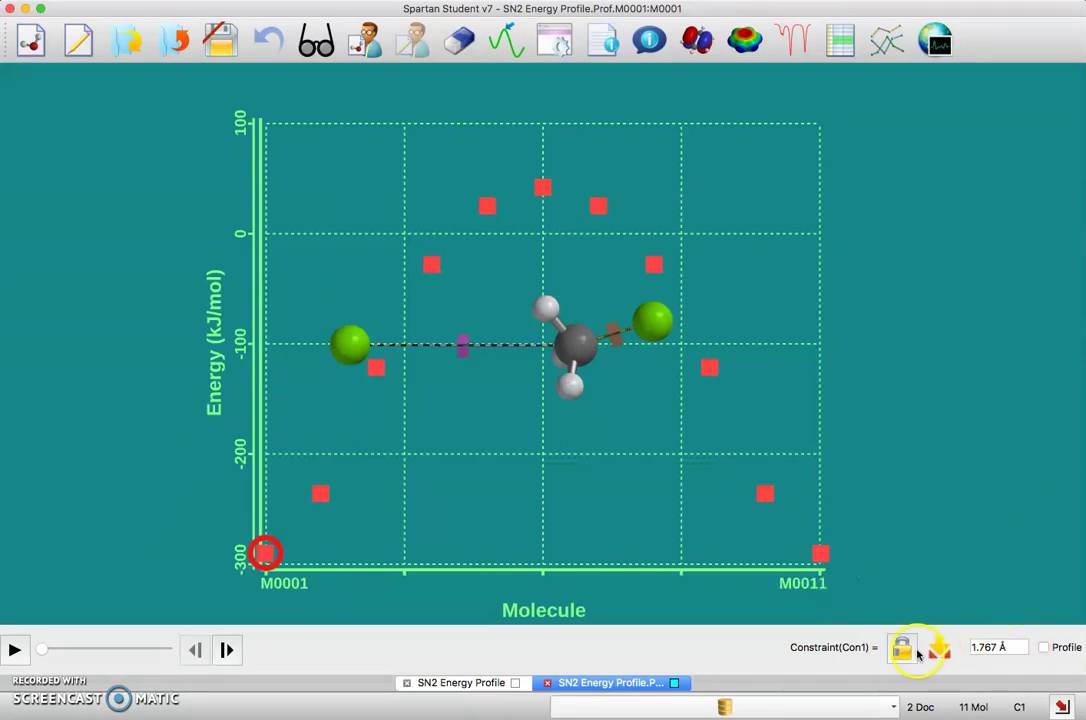
pyautogui.click(1044, 648)
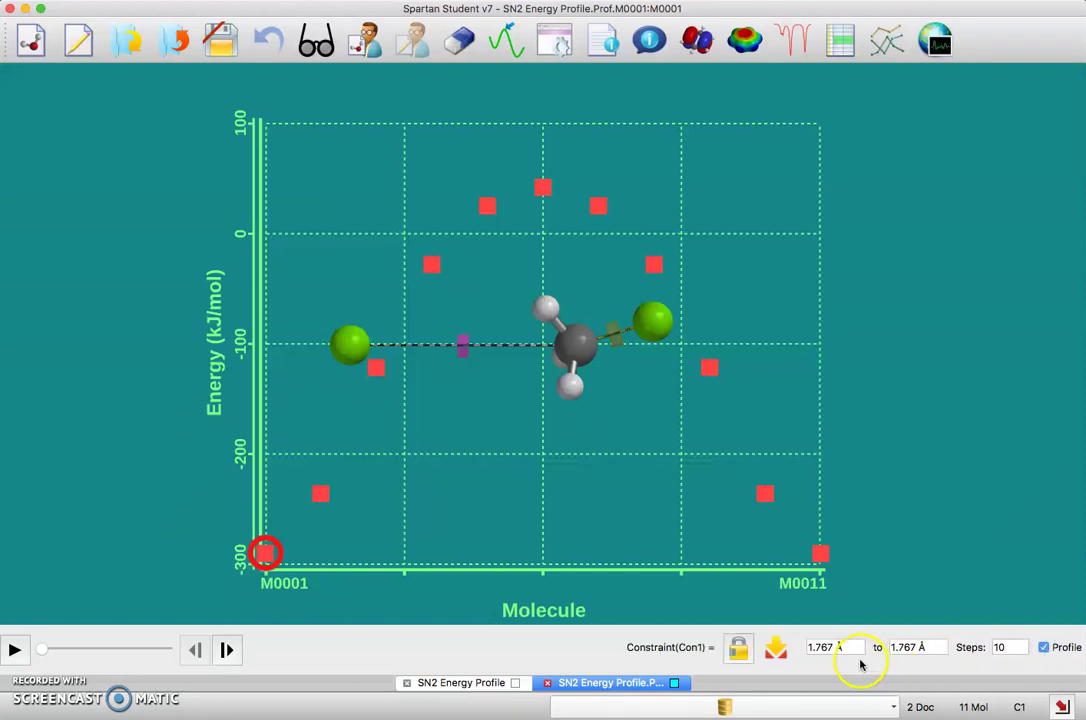
pyautogui.click(1045, 648)
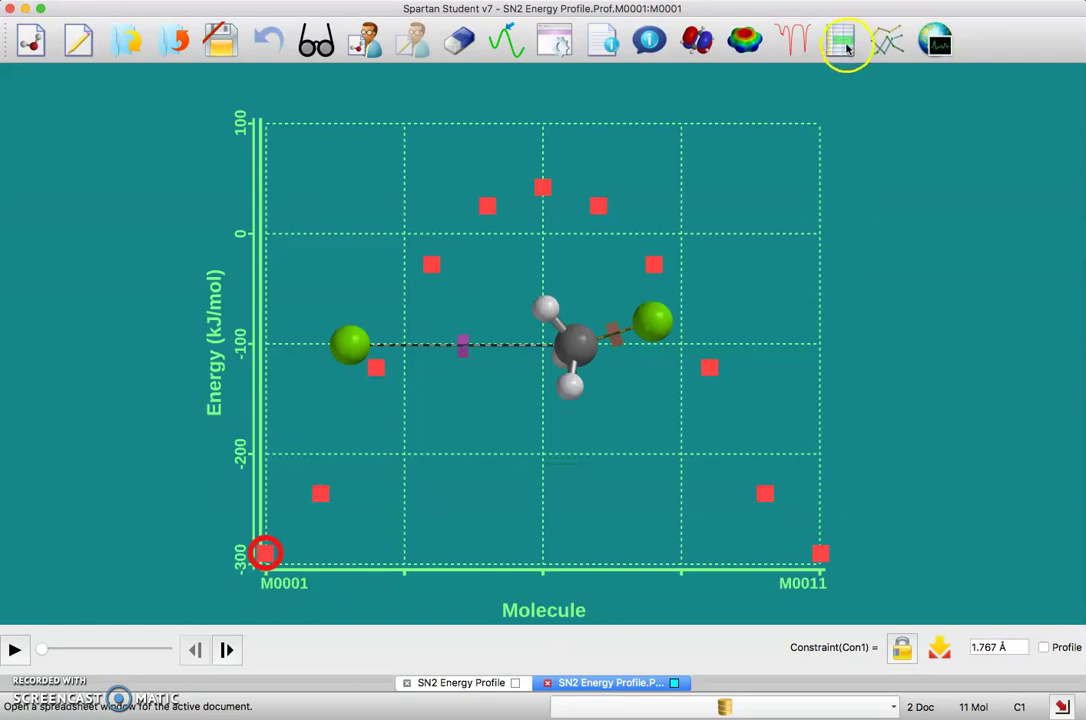
# - Add a plot of Energy (kJ/mol) versus Constraint(Con1) and delete the original Plot1
pyautogui.click(879, 46)
pyautogui.click(833, 126)
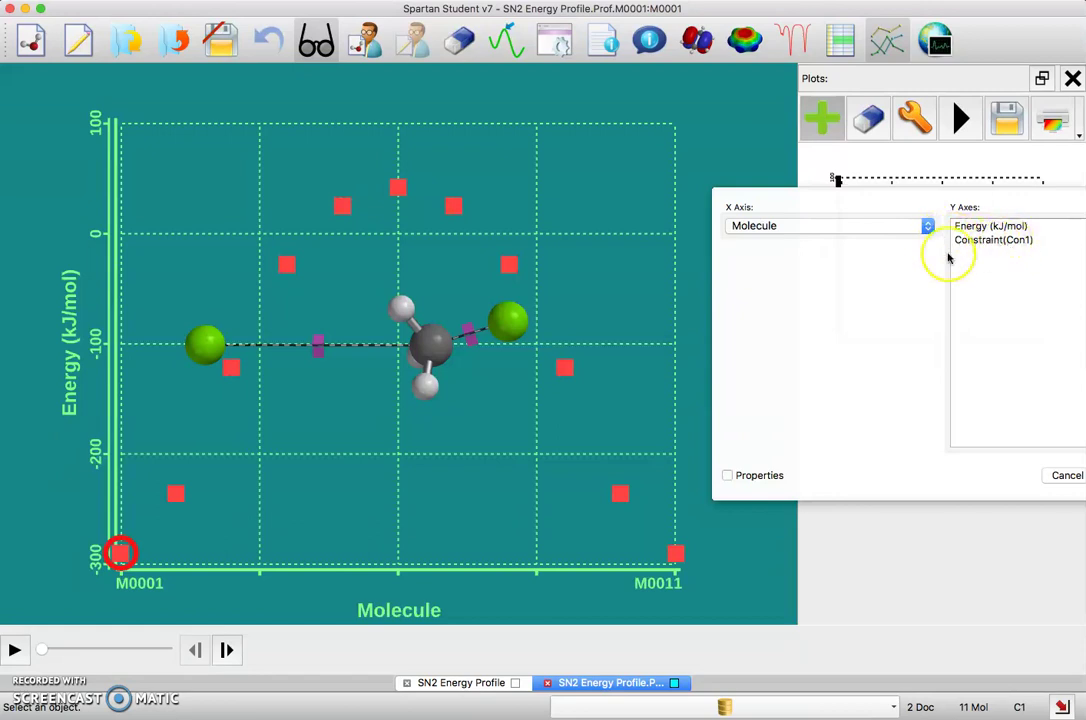
pyautogui.click(927, 226)
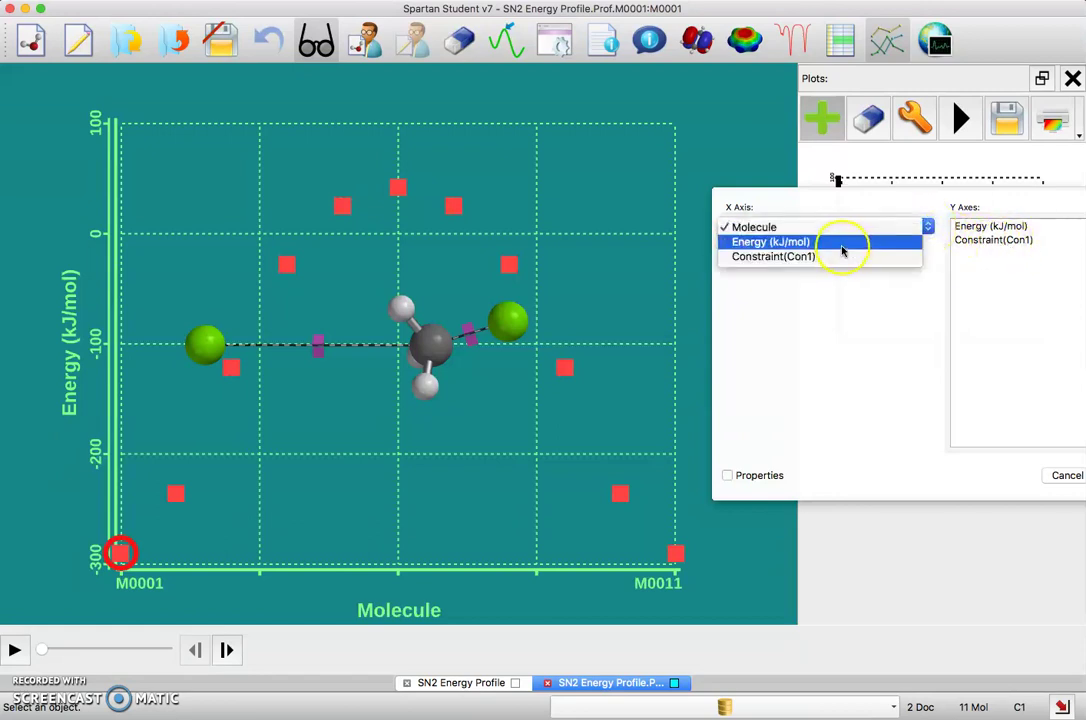
pyautogui.click(808, 258)
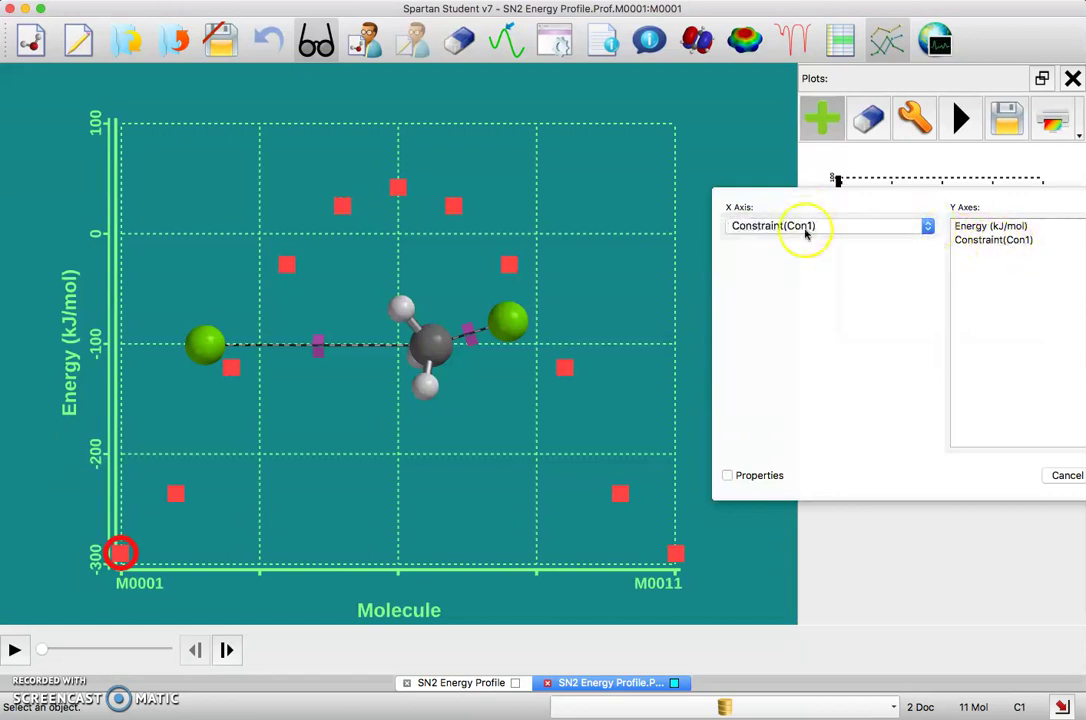
pyautogui.click(999, 227)
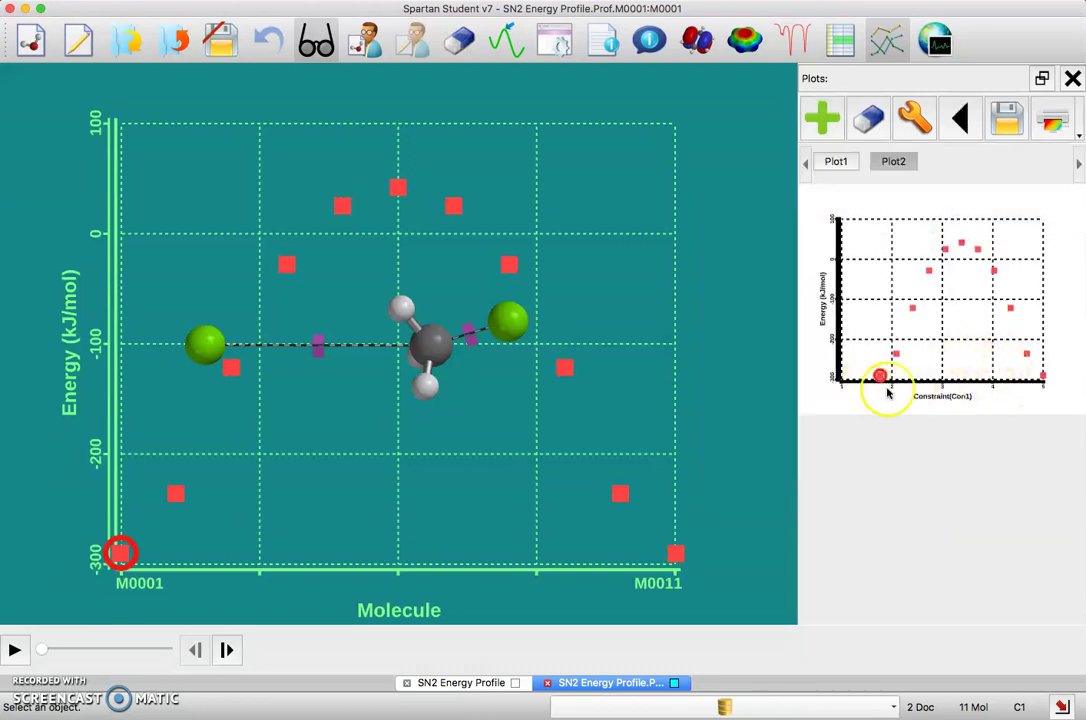
pyautogui.click(836, 163)
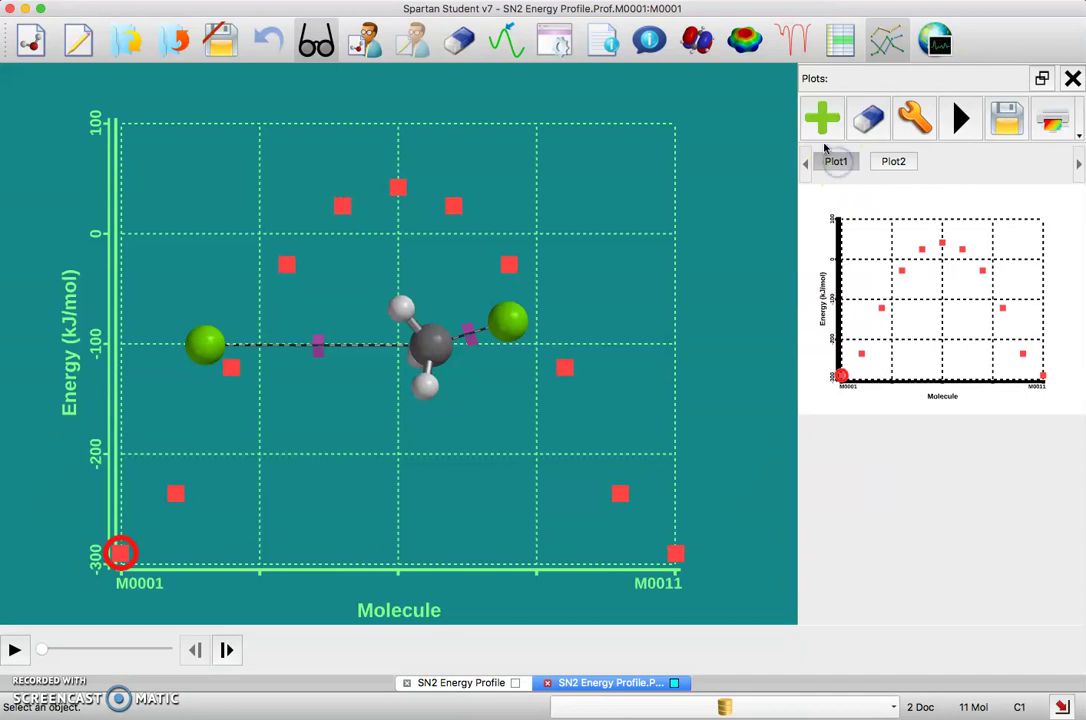
pyautogui.click(869, 120)
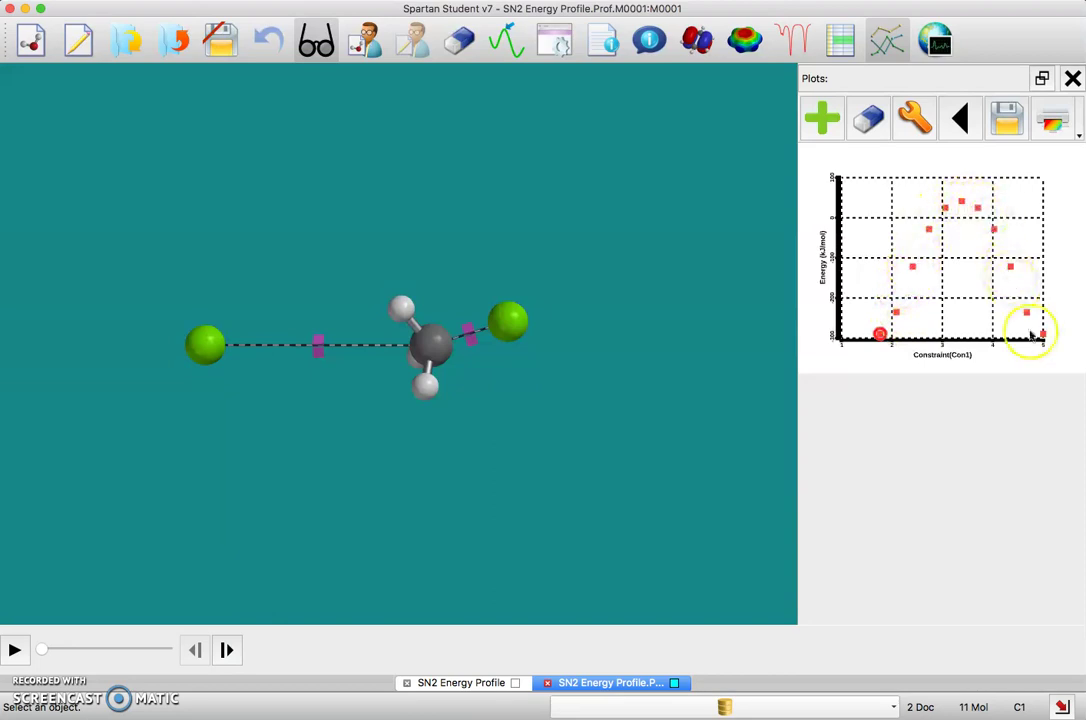
# - Overlay the Con1 energy plot on the molecule view and briefly play the animation
pyautogui.click(962, 122)
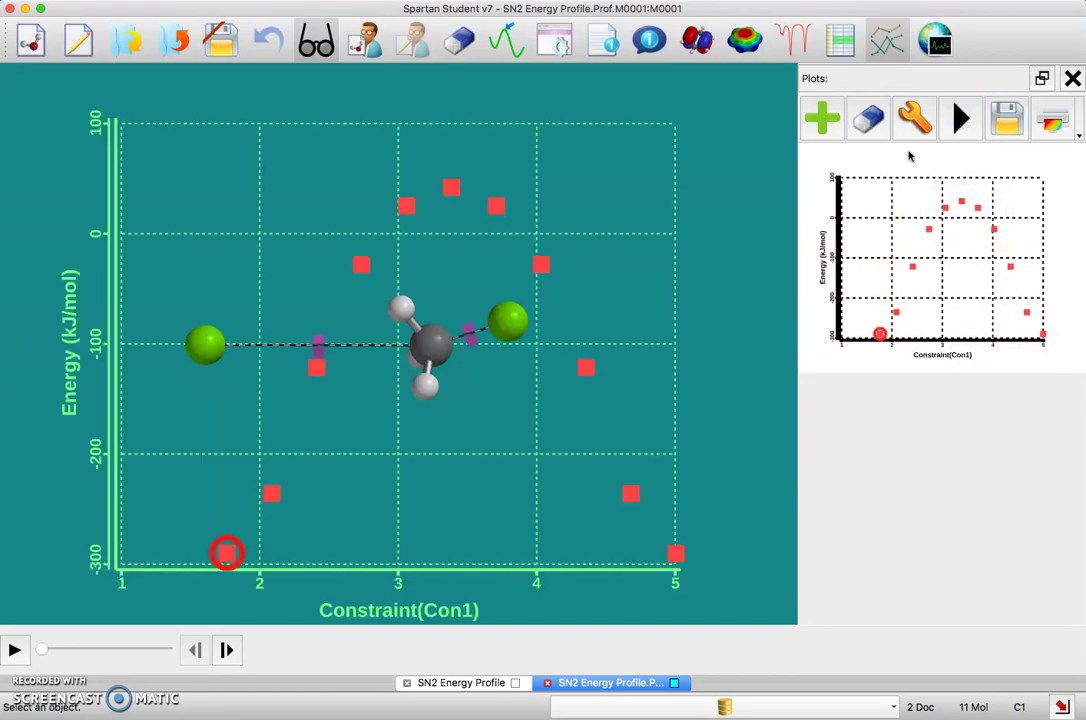
pyautogui.click(14, 650)
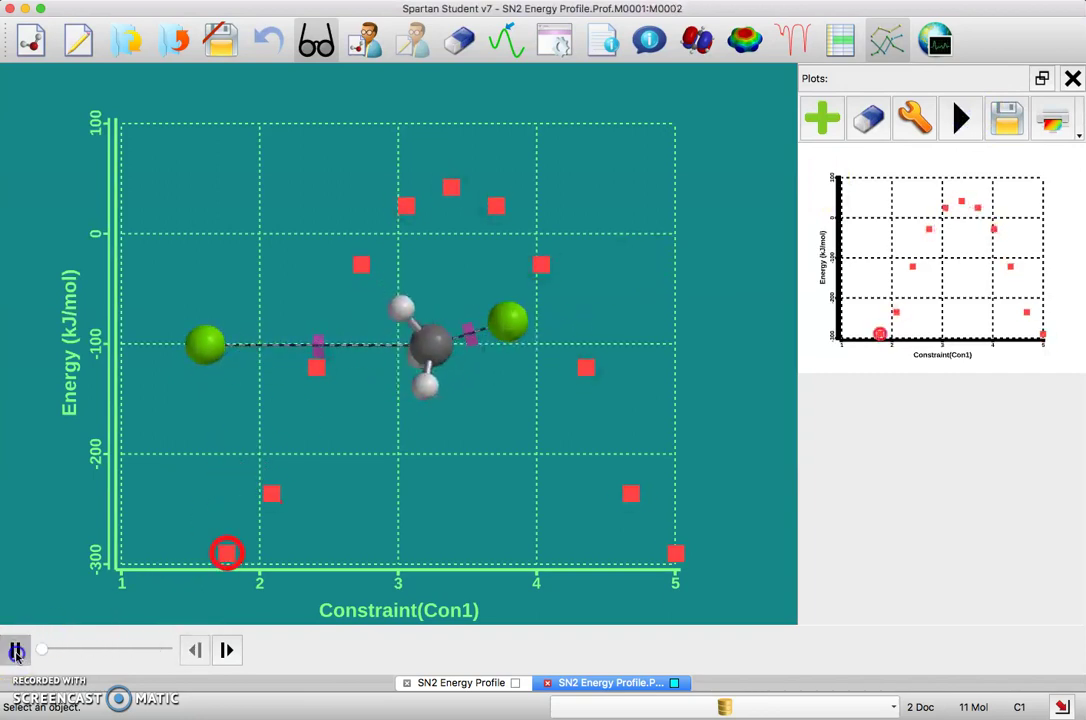
pyautogui.click(14, 650)
pyautogui.click(312, 608)
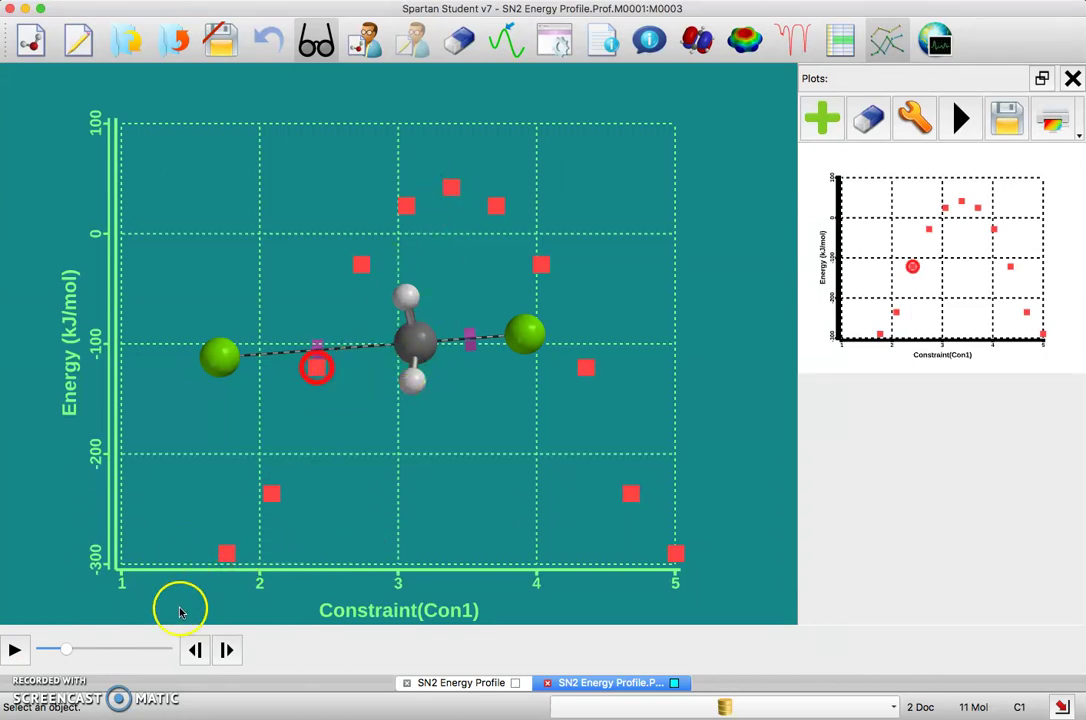
# - Step to structure M0006 at the energy maximum and show the spreadsheet of energies and distances
pyautogui.click(195, 651)
pyautogui.click(227, 651)
pyautogui.click(227, 651)
pyautogui.click(227, 651)
pyautogui.click(227, 651)
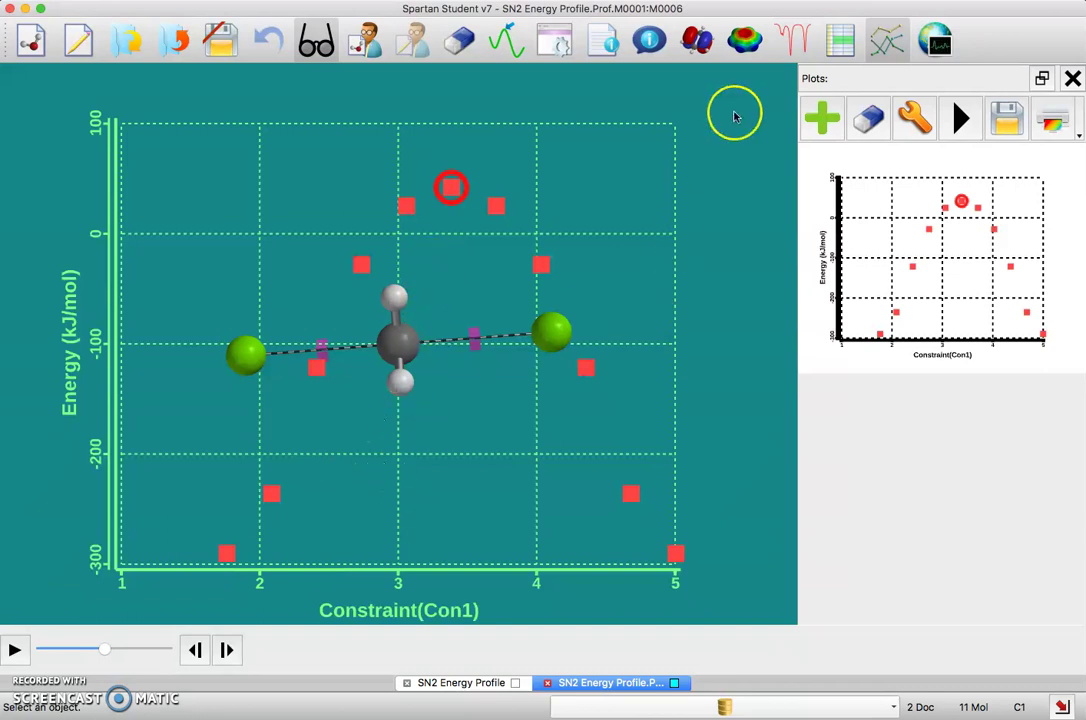
pyautogui.click(841, 41)
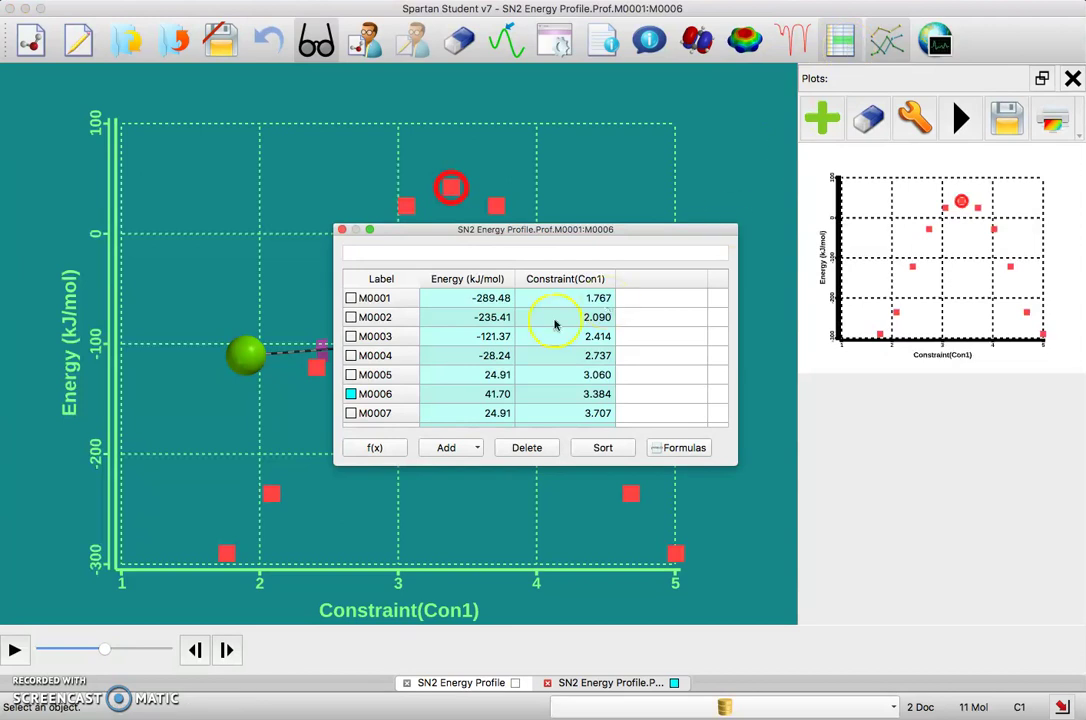
# - Select the Energy and Constraint(Con1) values for rows M0001 through M0011
pyautogui.scroll(-5, 529, 402)
pyautogui.scroll(3, 529, 402)
pyautogui.scroll(-3, 529, 402)
pyautogui.hscroll(2, 529, 402)
pyautogui.hscroll(-2, 529, 402)
pyautogui.scroll(1, 529, 402)
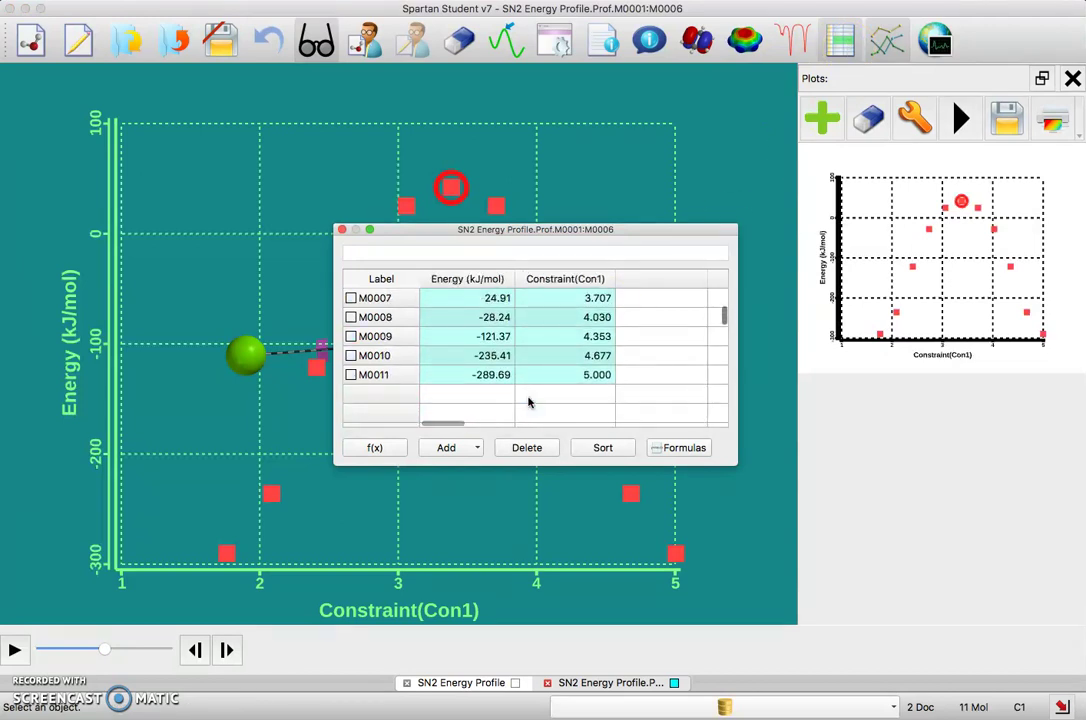
pyautogui.moveTo(557, 384); pyautogui.dragTo(468, 258)
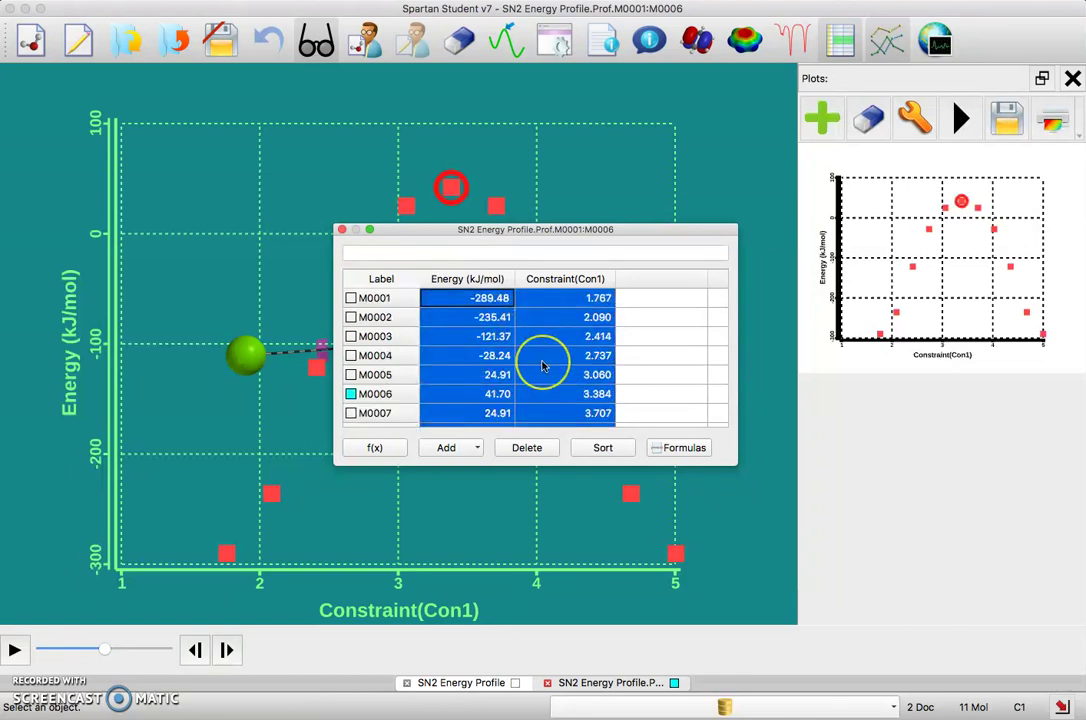